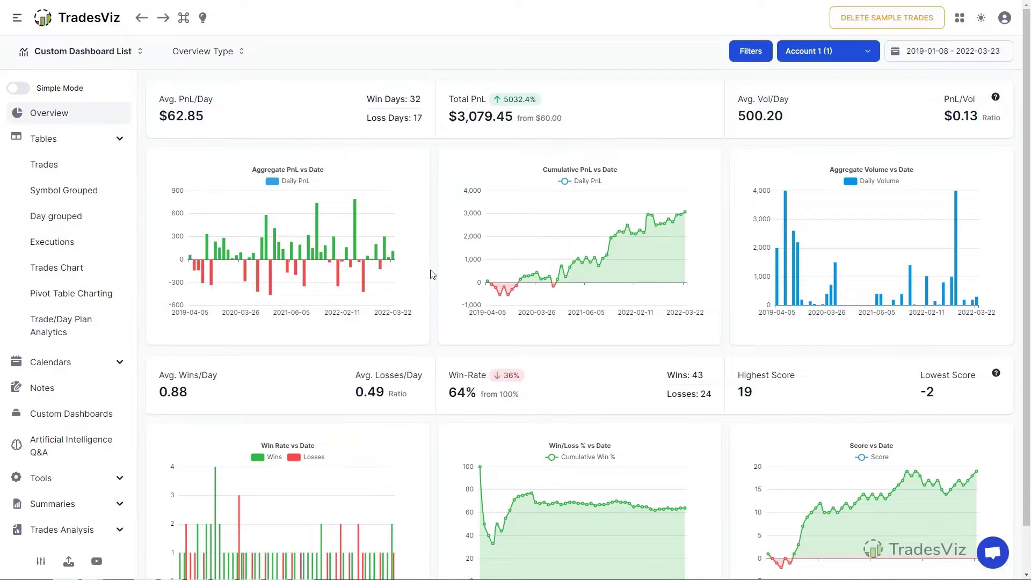
- Open the Trades table and peek at the NVDA and AAPL trades' executions
left_click(67, 171)
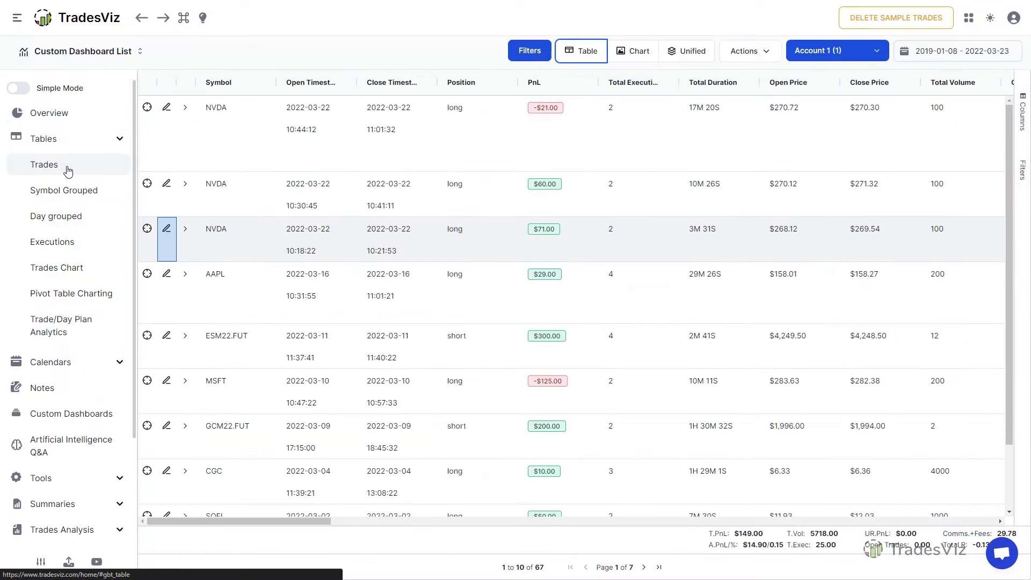
left_click(186, 185)
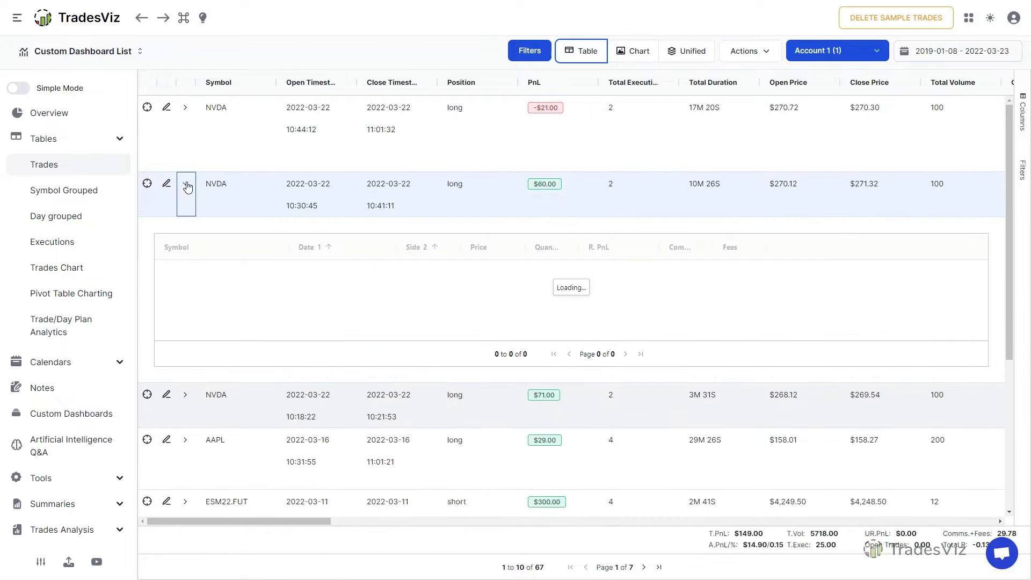
left_click(187, 188)
left_click(186, 108)
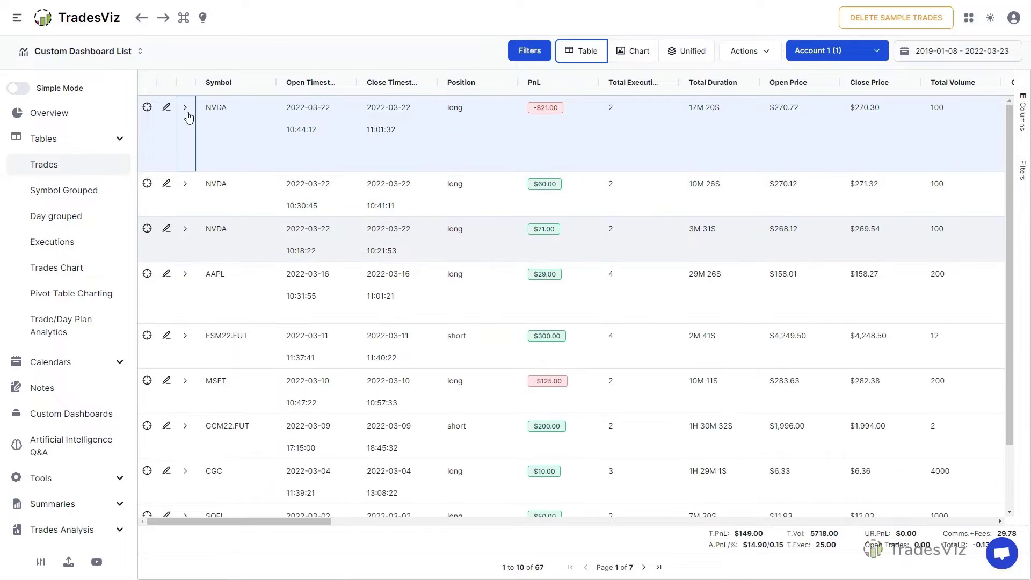
left_click(187, 110)
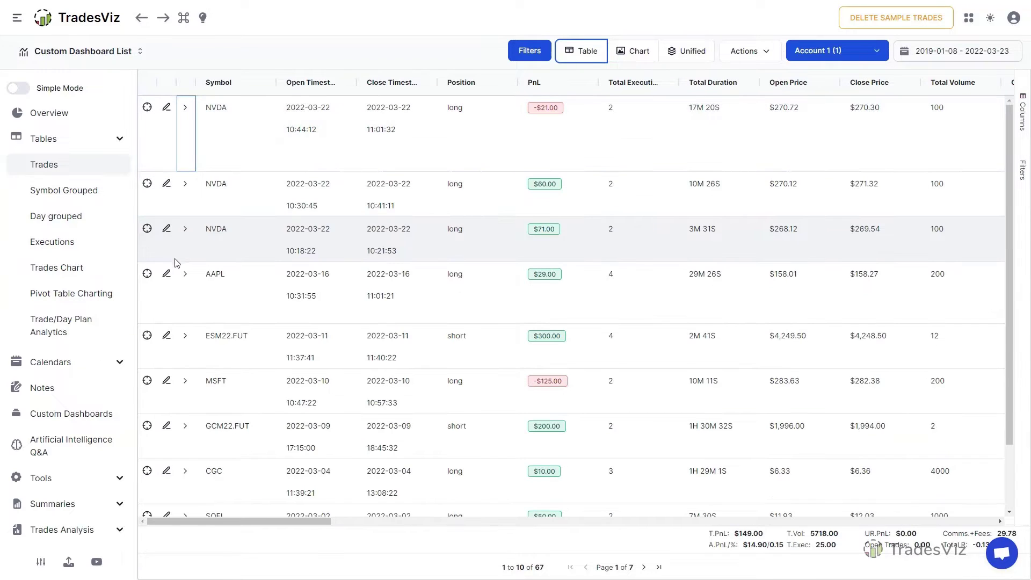
left_click(185, 275)
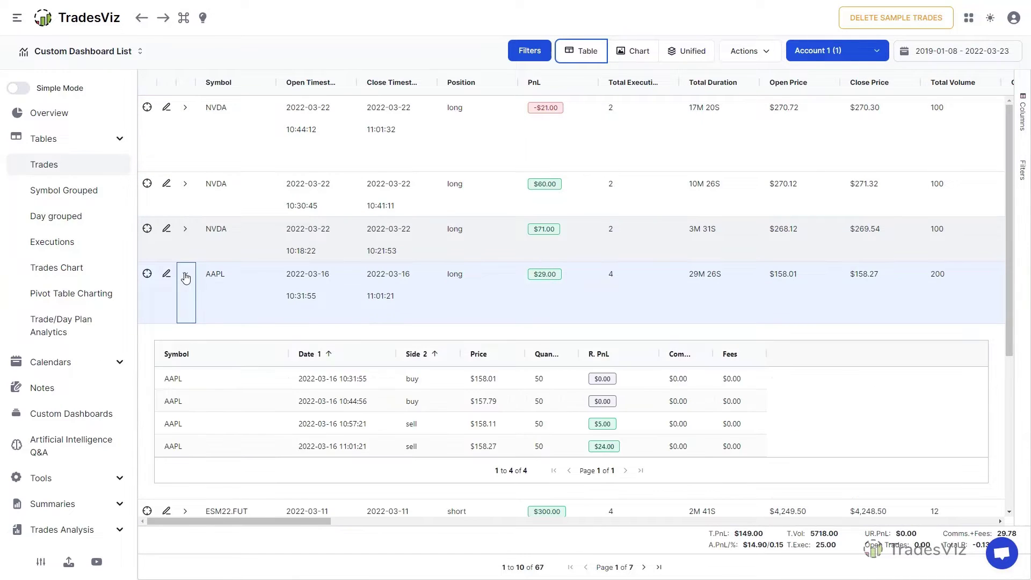
left_click(186, 276)
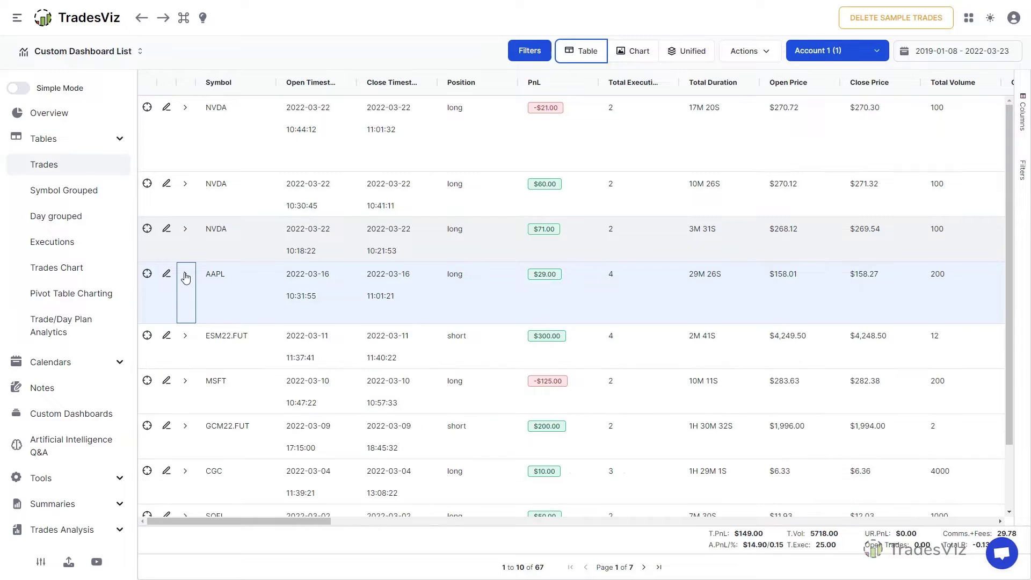
- Highlight the NVDA trade rows and select the second NVDA trade's buy execution
left_click(275, 196)
left_click_drag(224, 200, 779, 209)
left_click_drag(252, 135, 684, 161)
left_click(185, 184)
left_click(244, 271)
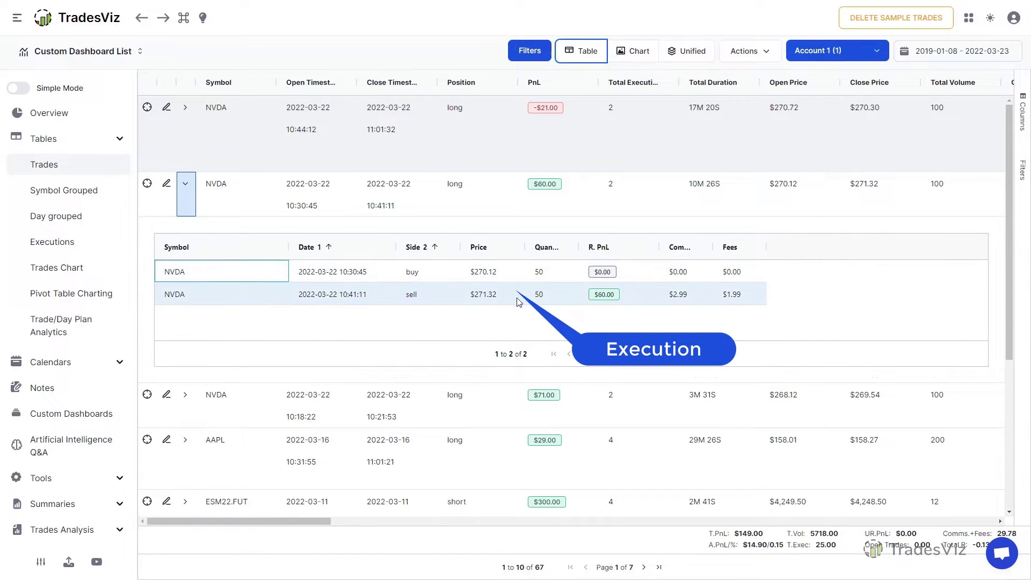
left_click(184, 192)
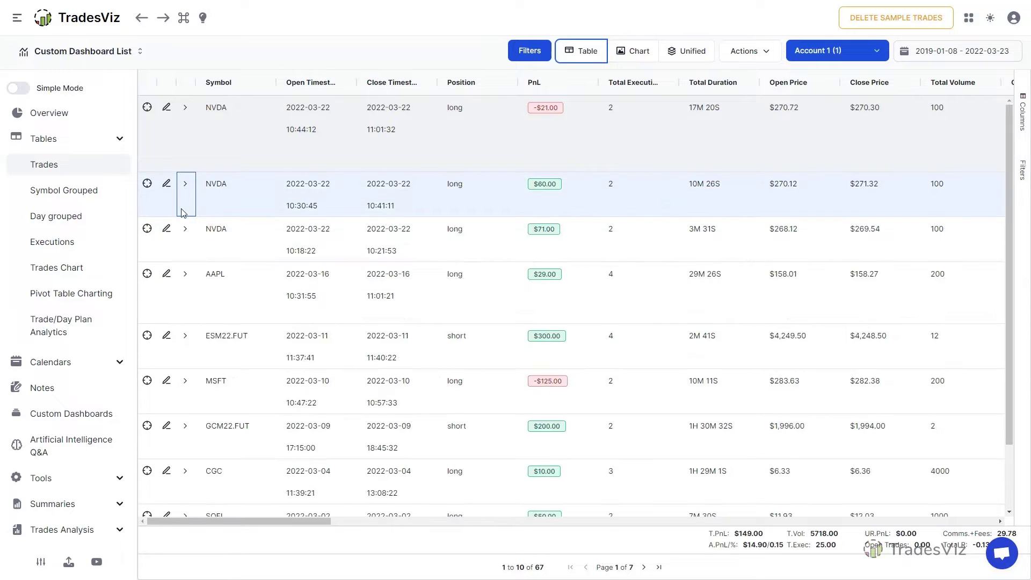
- Toggle the third NVDA trade's executions, then select the second NVDA buy's R. PnL value
left_click(186, 233)
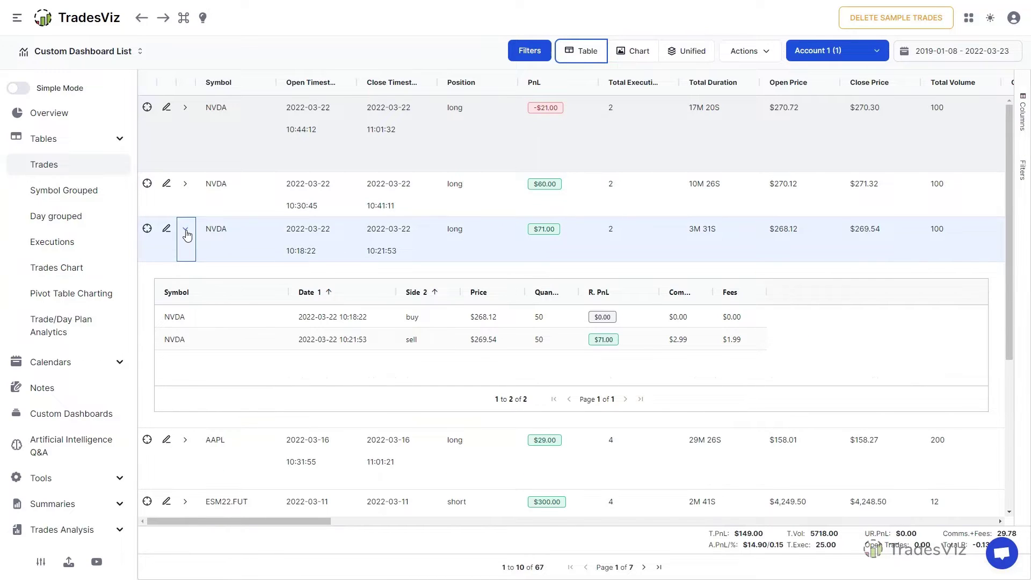
left_click(186, 233)
left_click(186, 232)
left_click(186, 232)
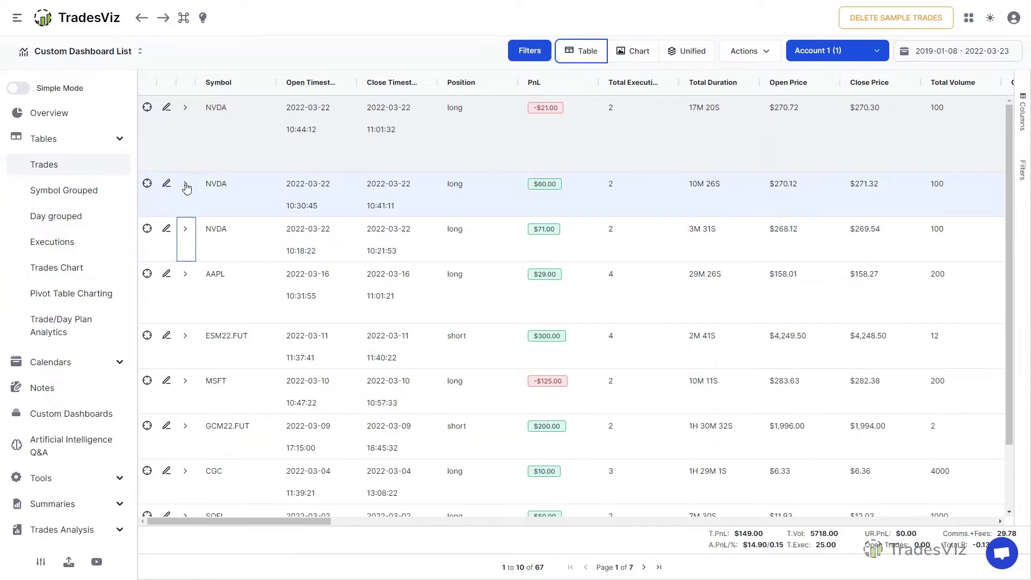
left_click(186, 186)
left_click(611, 279)
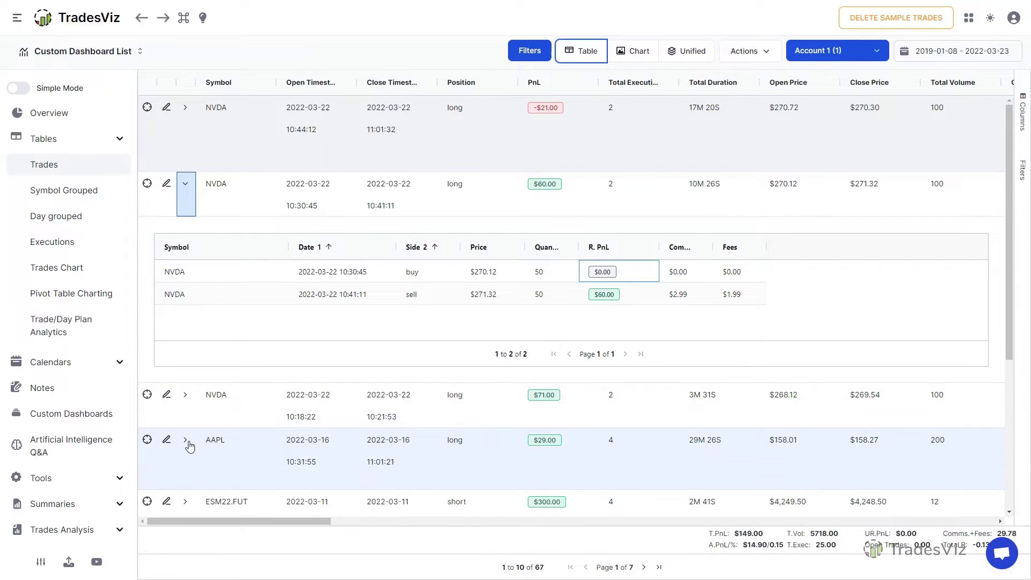
- Review the AAPL trade's four executions, then collapse the AAPL and NVDA trades
left_click(185, 439)
scroll(399, 413, "down", 2)
scroll(399, 413, "down", 2)
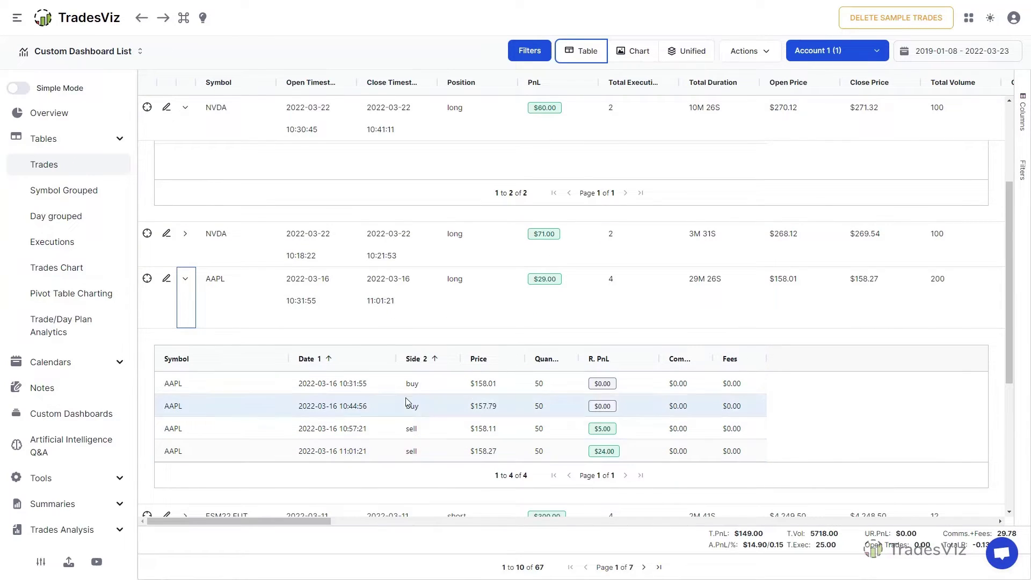
left_click(186, 279)
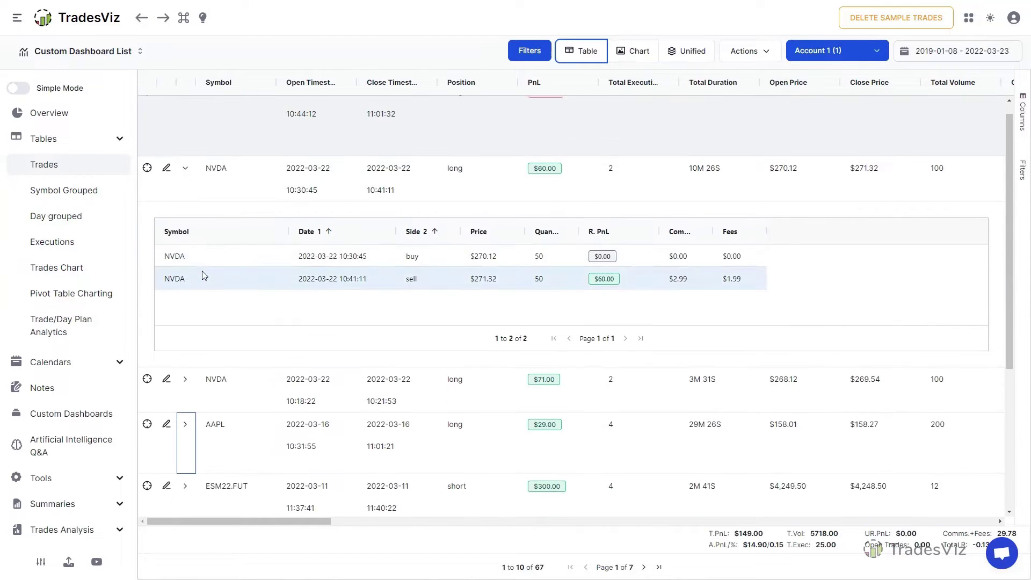
scroll(202, 271, "up", 2)
left_click(184, 191)
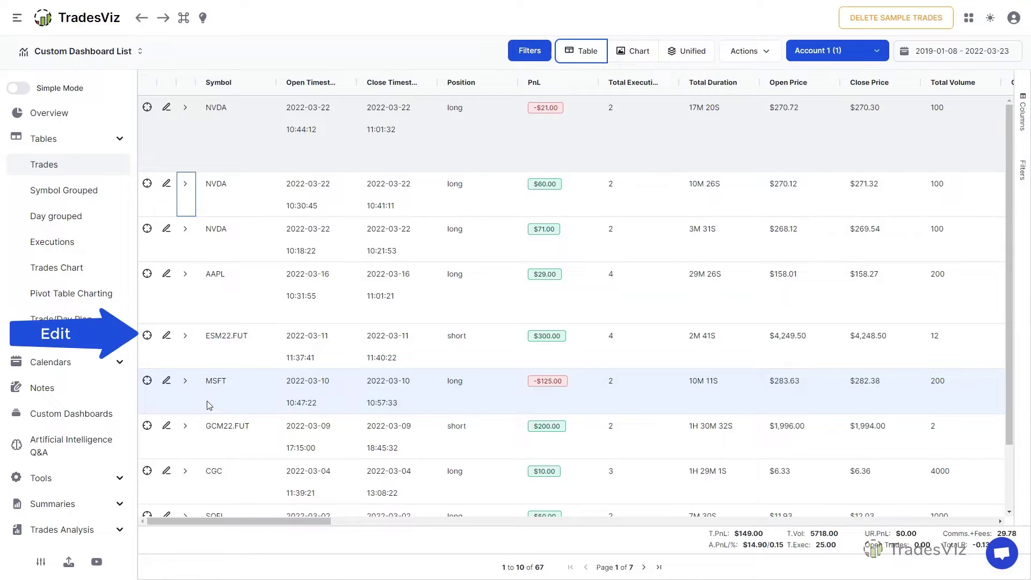
- Give the ESM22.FUT trade a note, the tag tag1 and a stop loss of 43, and save
left_click(166, 337)
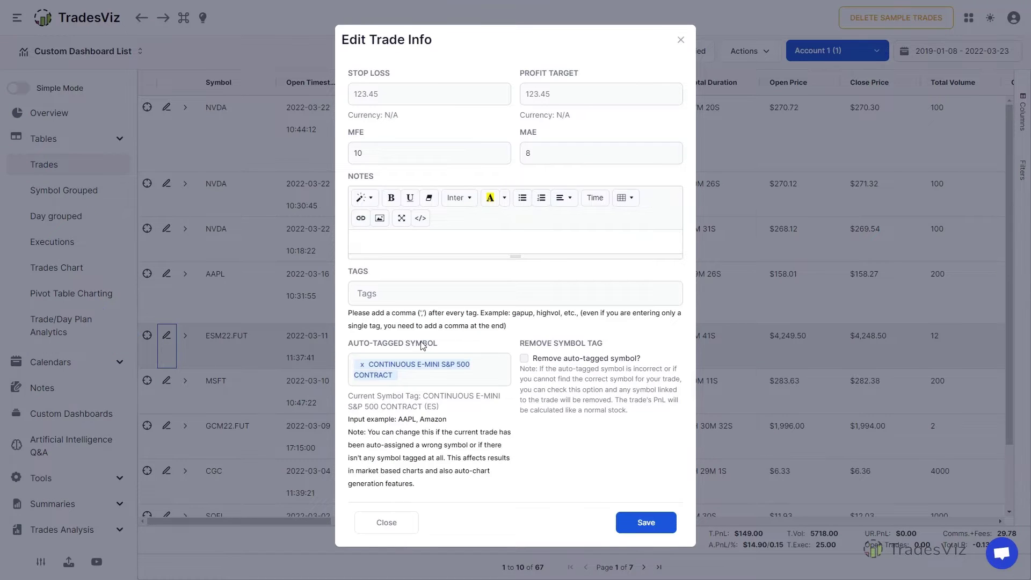
left_click(470, 244)
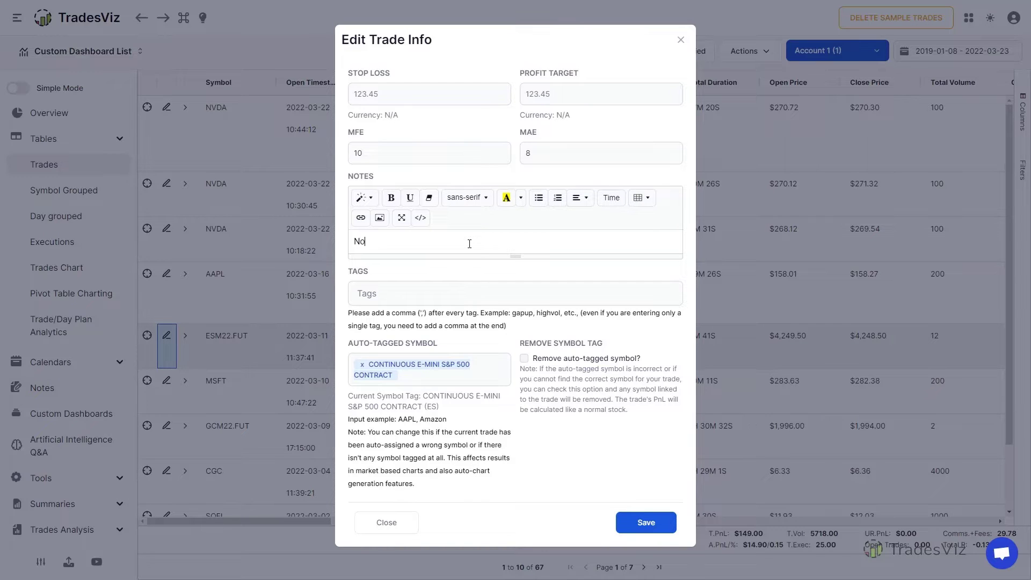
left_click(475, 297)
type("tag1")
left_click(407, 322)
left_click(421, 95)
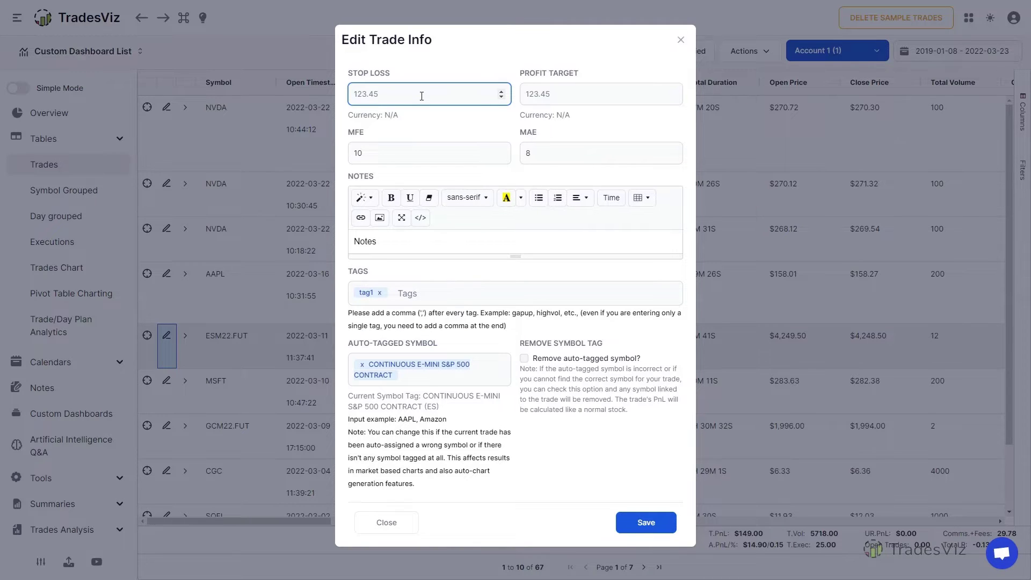
type("4300")
left_click(644, 521)
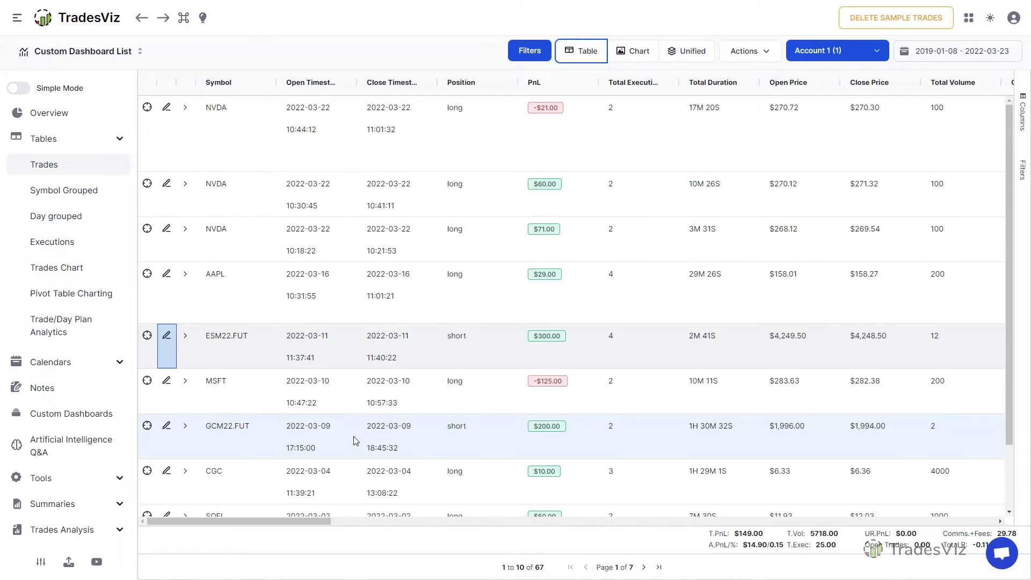
- Select the Account %, R-Value and Stop Loss values to see their Average, Count and Sum
left_click_drag(265, 521, 542, 533)
left_click_drag(481, 346, 595, 336)
left_click_drag(542, 521, 184, 531)
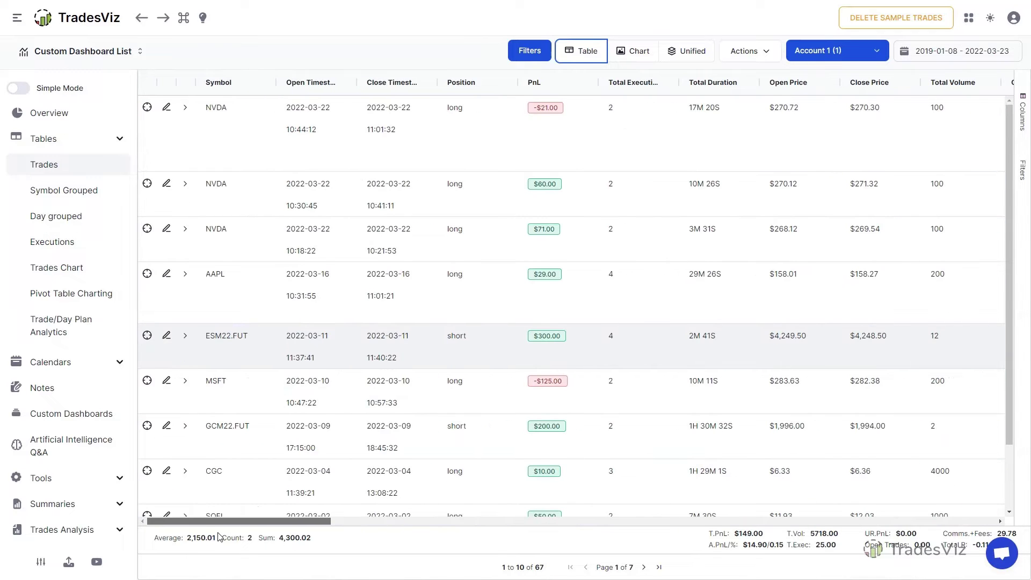
- Open the ESM22.FUT trade's detail page and look over its edit, stop loss and tags editors
left_click(147, 340)
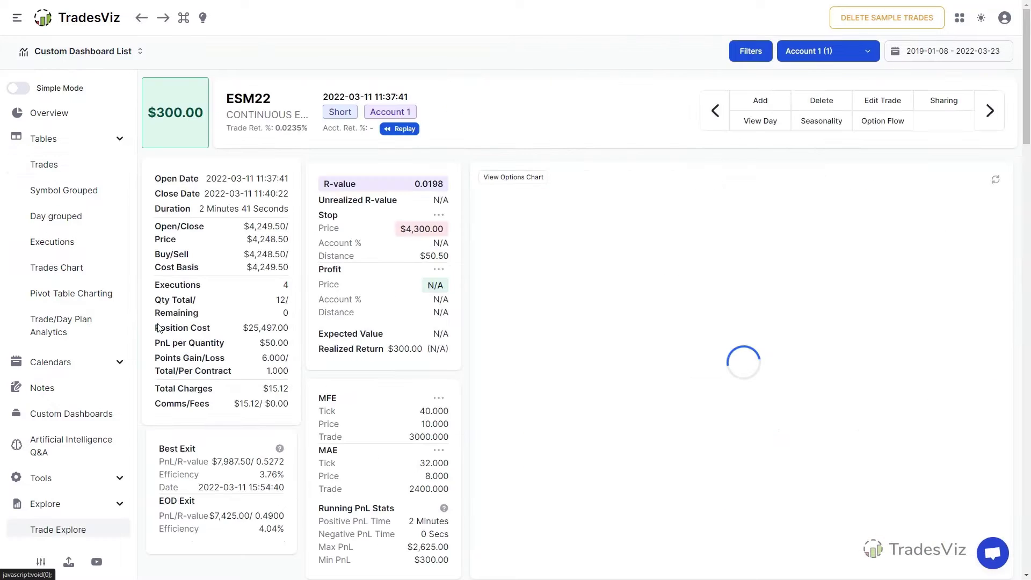
left_click(904, 97)
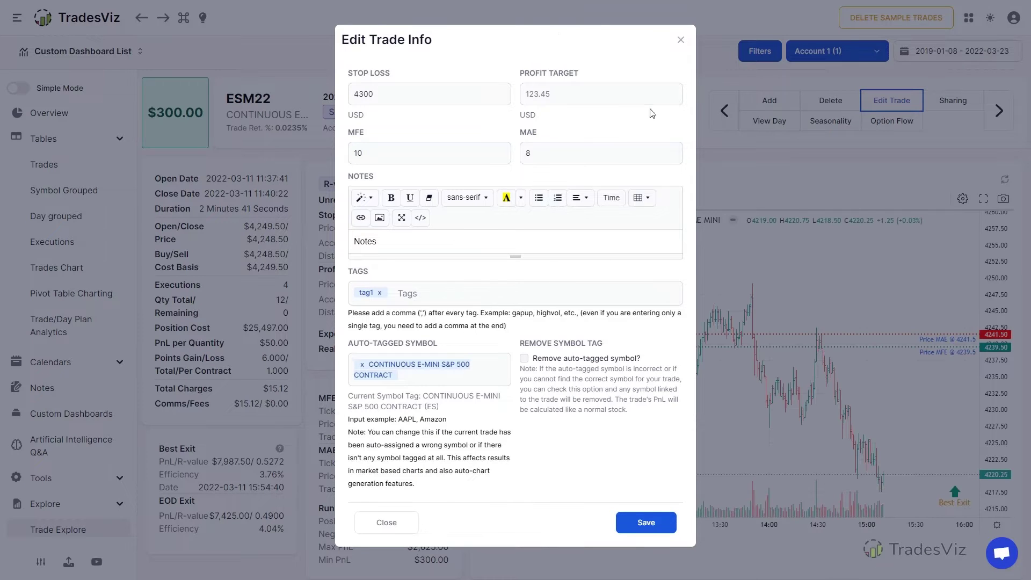
left_click(680, 39)
scroll(406, 191, "down", 1)
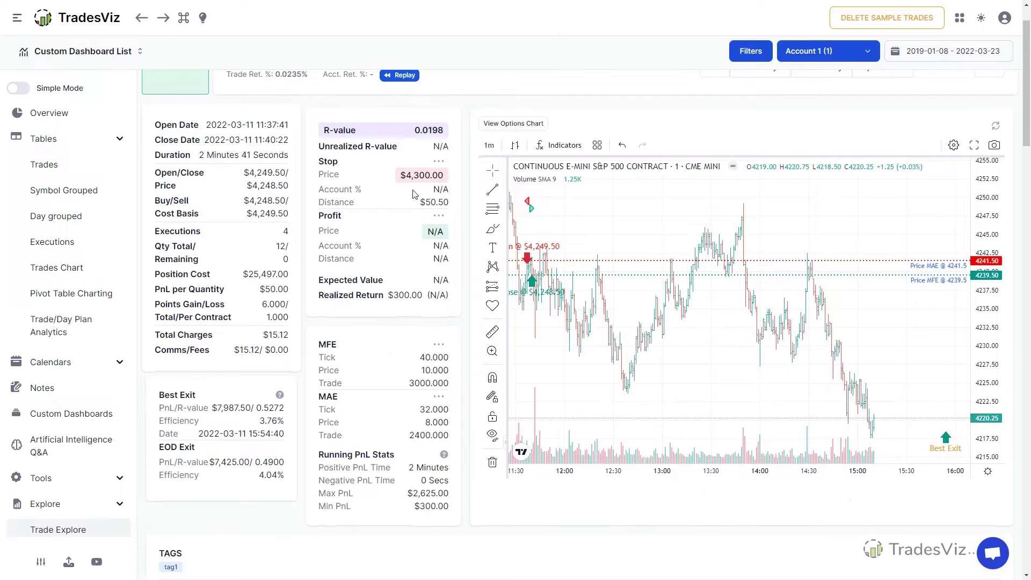
left_click(439, 163)
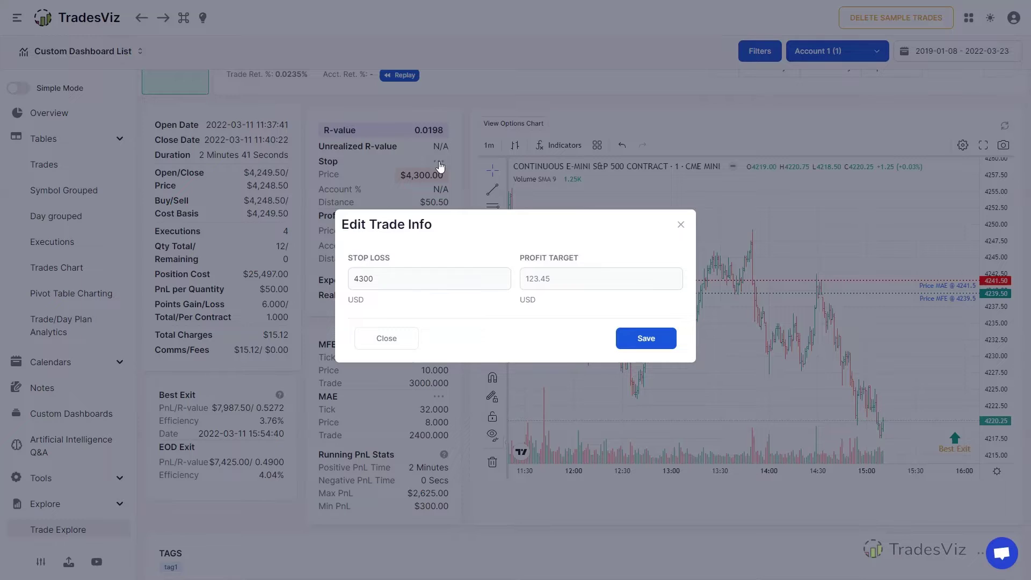
left_click(681, 225)
scroll(990, 291, "down", 5)
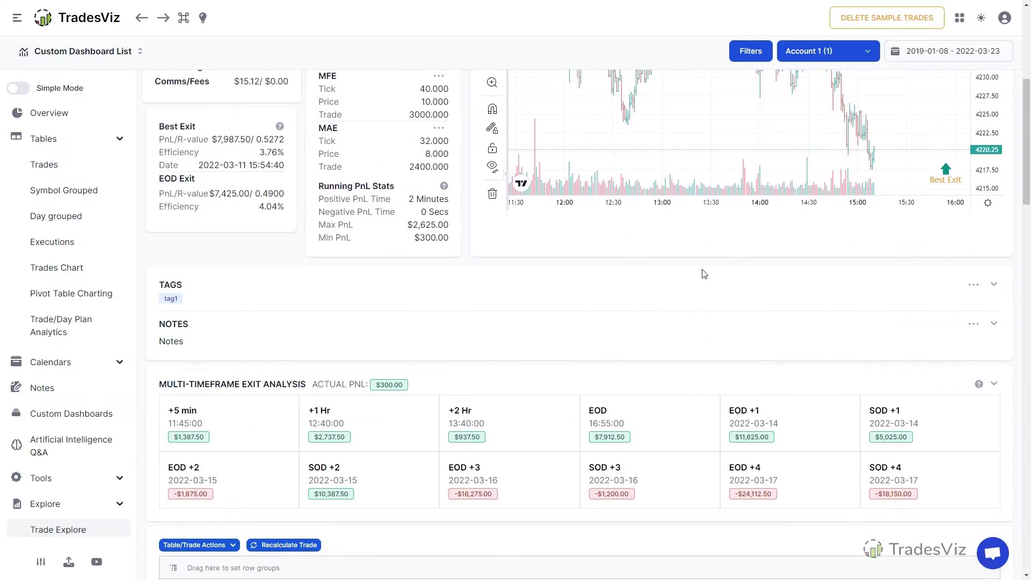
left_click(973, 285)
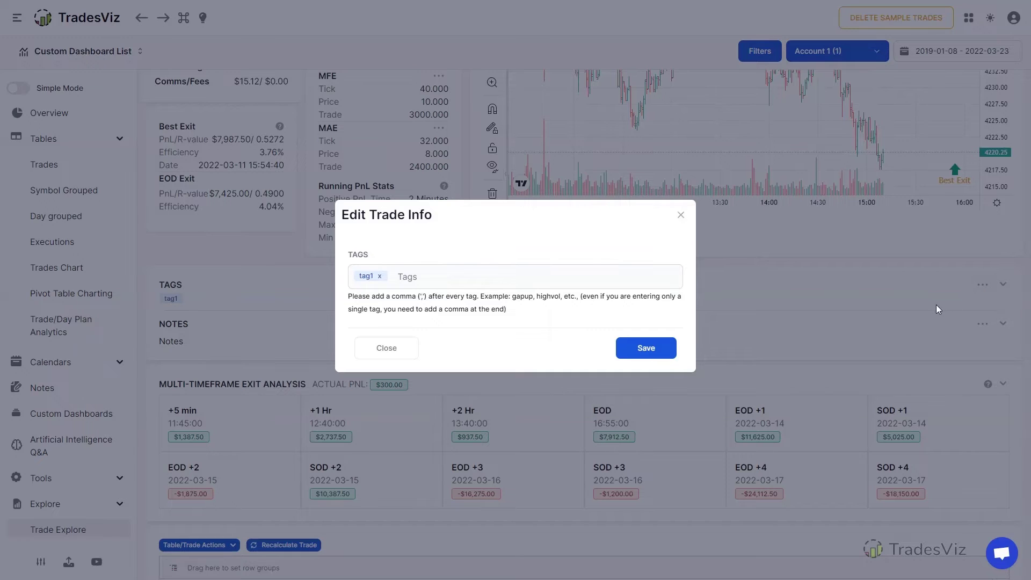
left_click(681, 215)
scroll(674, 161, "up", 6)
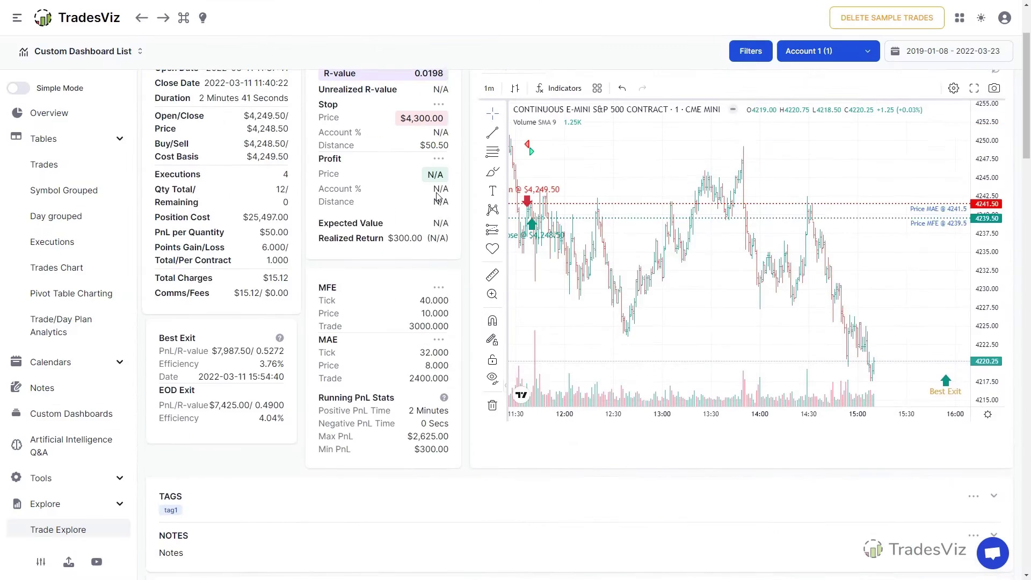
- Review the trade's MFE, MAE and symbol tag fields unchanged, then return to the Trades table
left_click(883, 102)
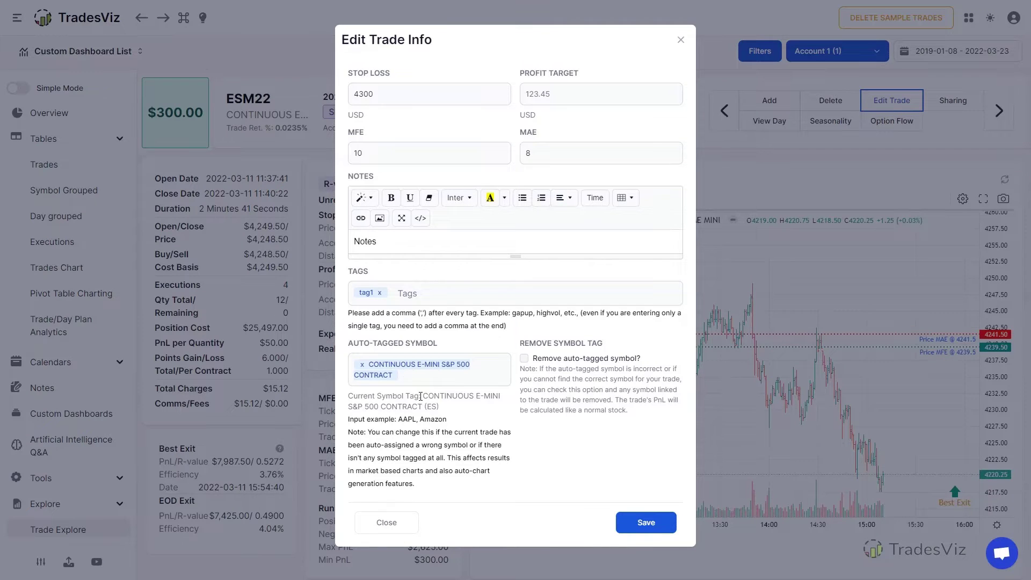
left_click_drag(419, 396, 444, 409)
left_click(450, 412)
left_click(421, 157)
left_click(551, 153)
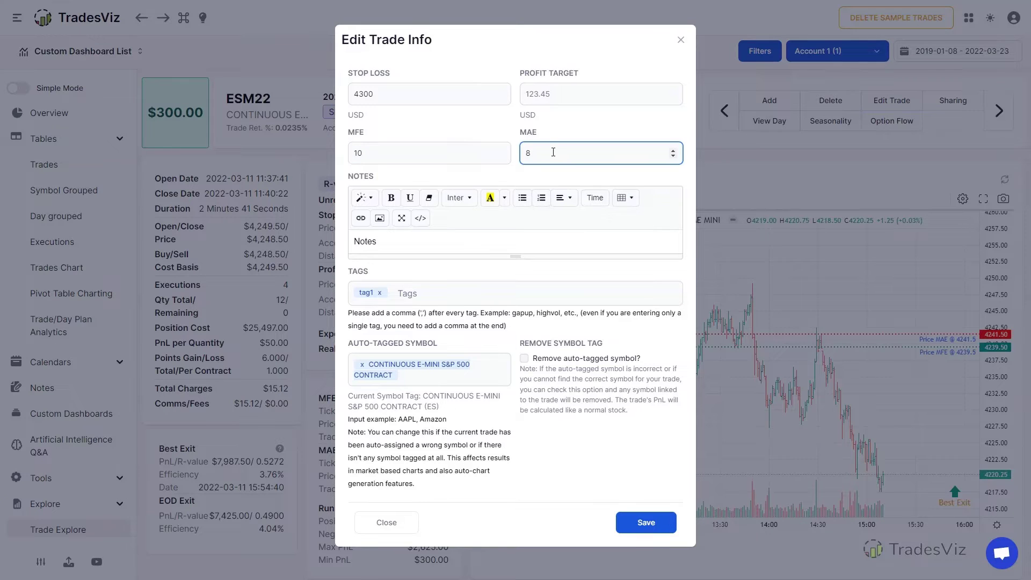
left_click(414, 154)
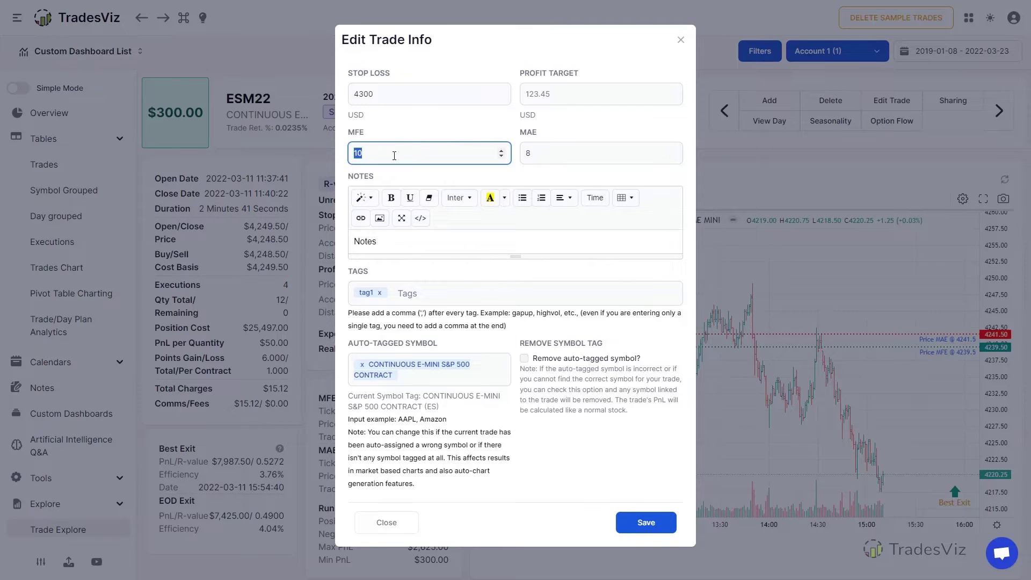
left_click(680, 42)
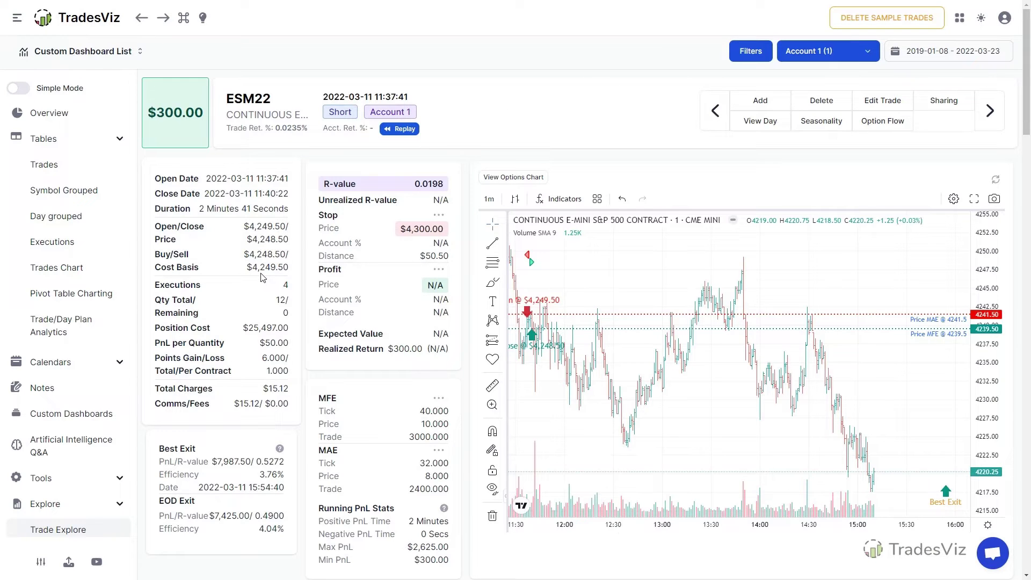
left_click(46, 165)
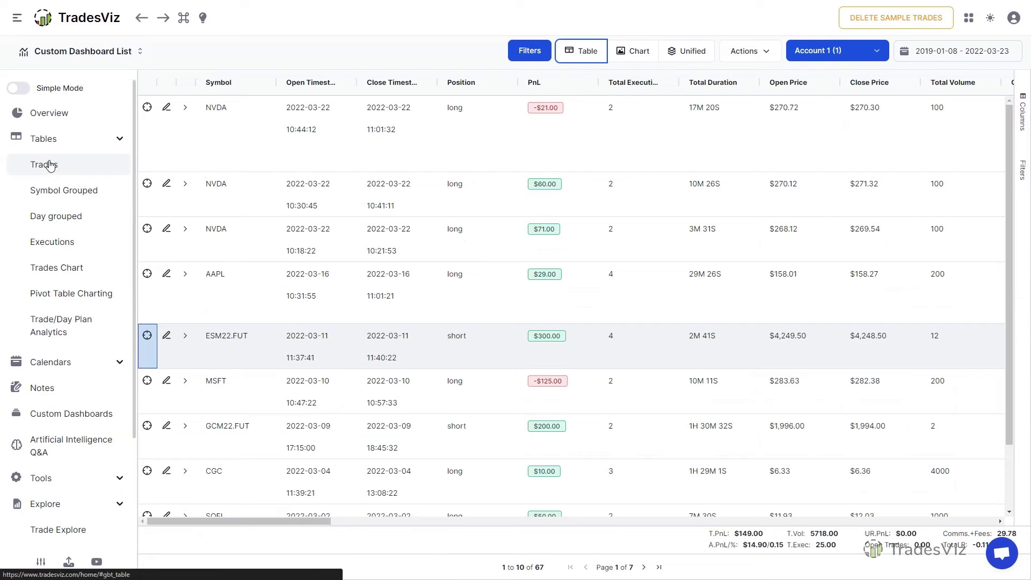
- Inspect the first AAPL buy execution's price 158.01, quantity 50 and date without saving
left_click(147, 276)
scroll(232, 350, "down", 10)
scroll(235, 352, "down", 3)
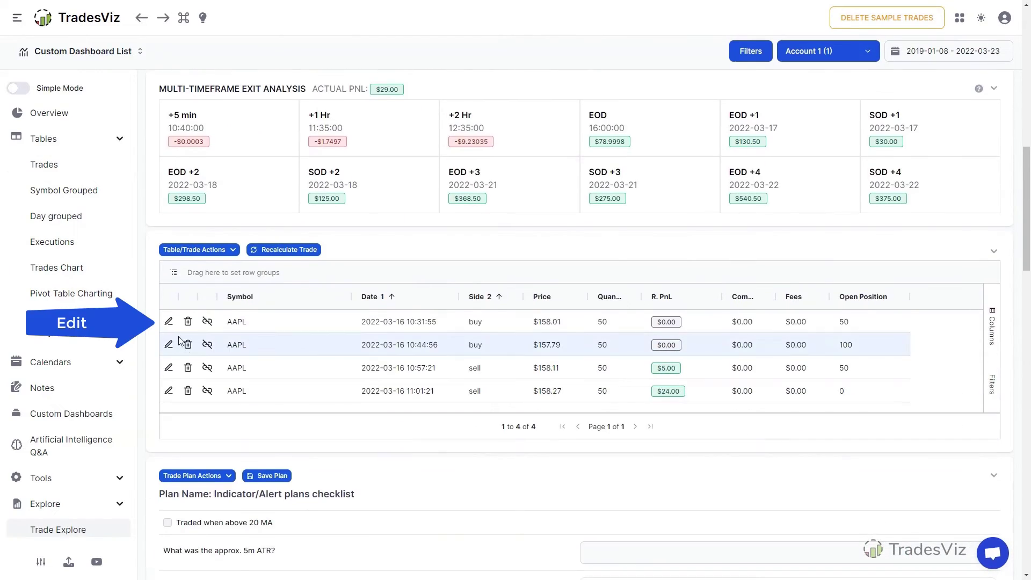
left_click(169, 321)
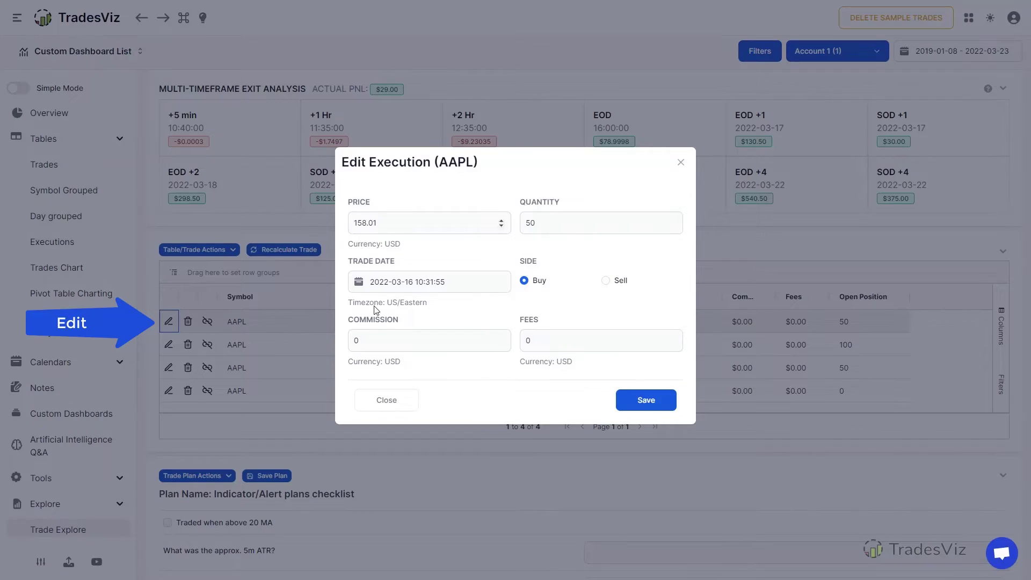
left_click(446, 219)
left_click(579, 220)
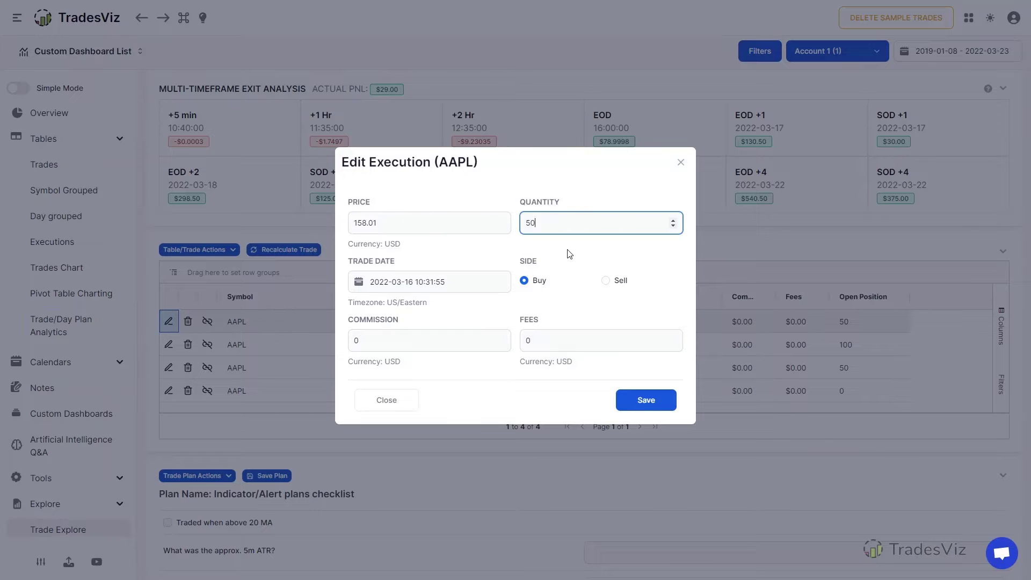
left_click(446, 282)
left_click(470, 259)
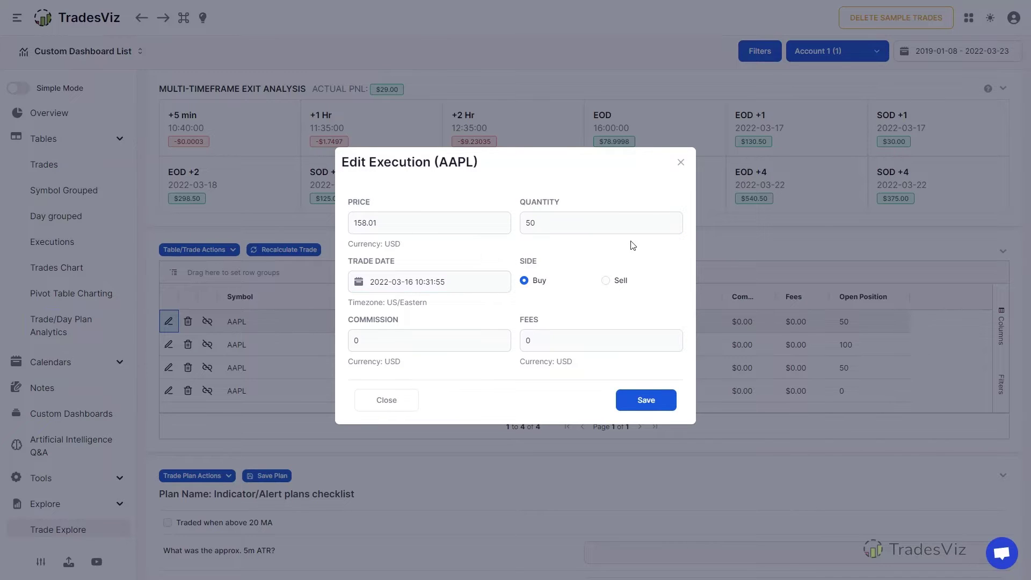
left_click(680, 162)
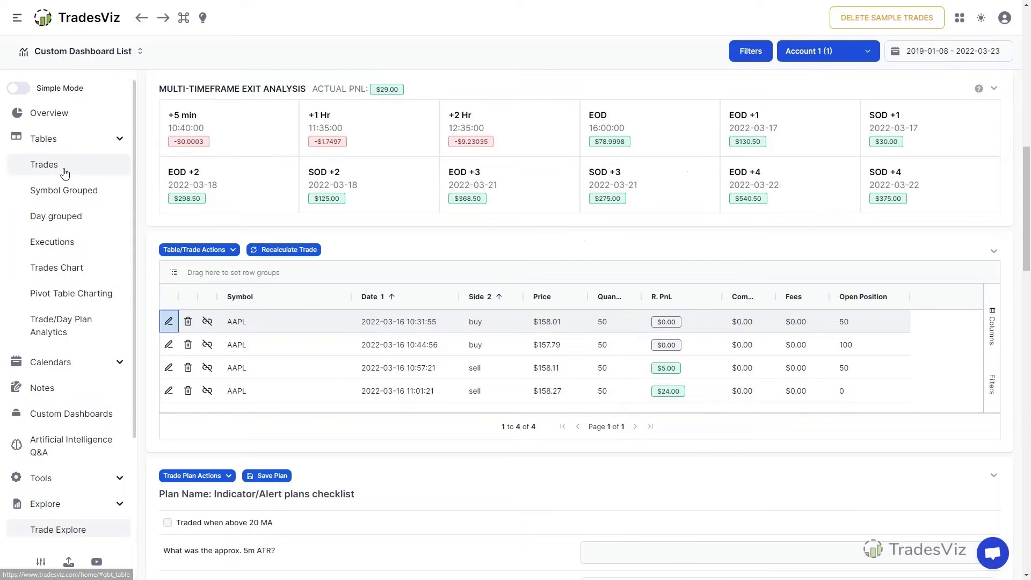
left_click(44, 165)
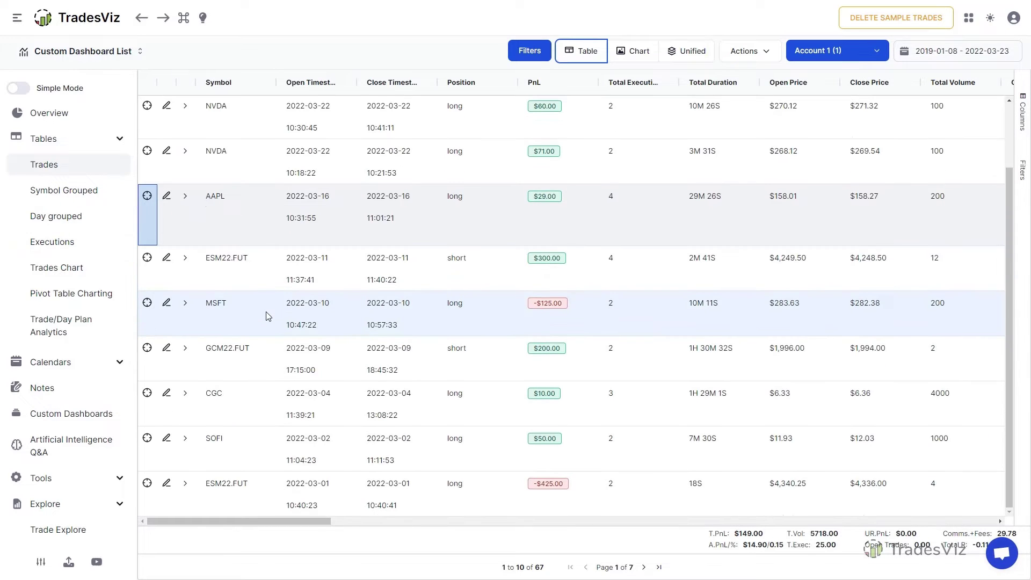
scroll(269, 317, "up", 2)
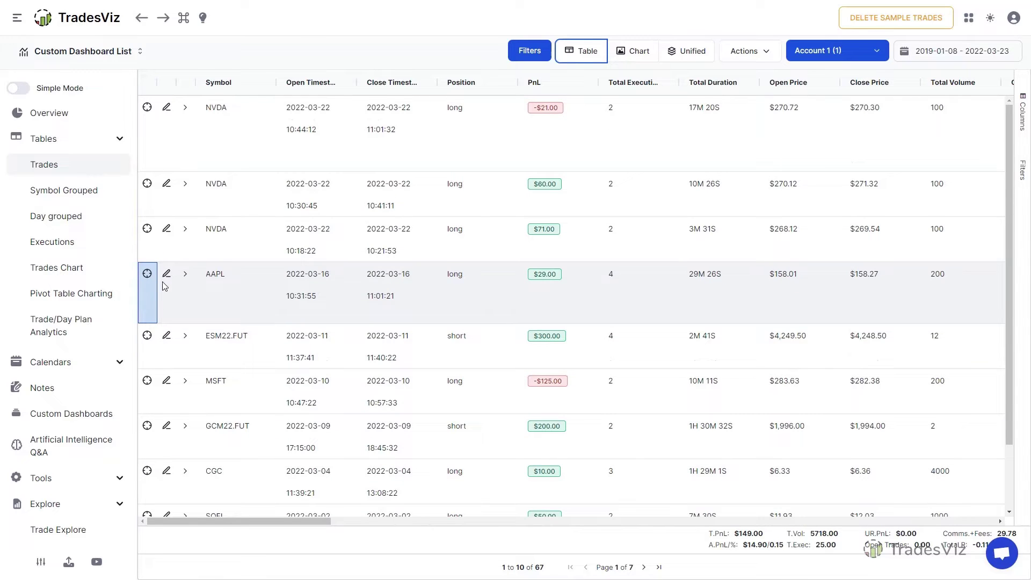
left_click(147, 273)
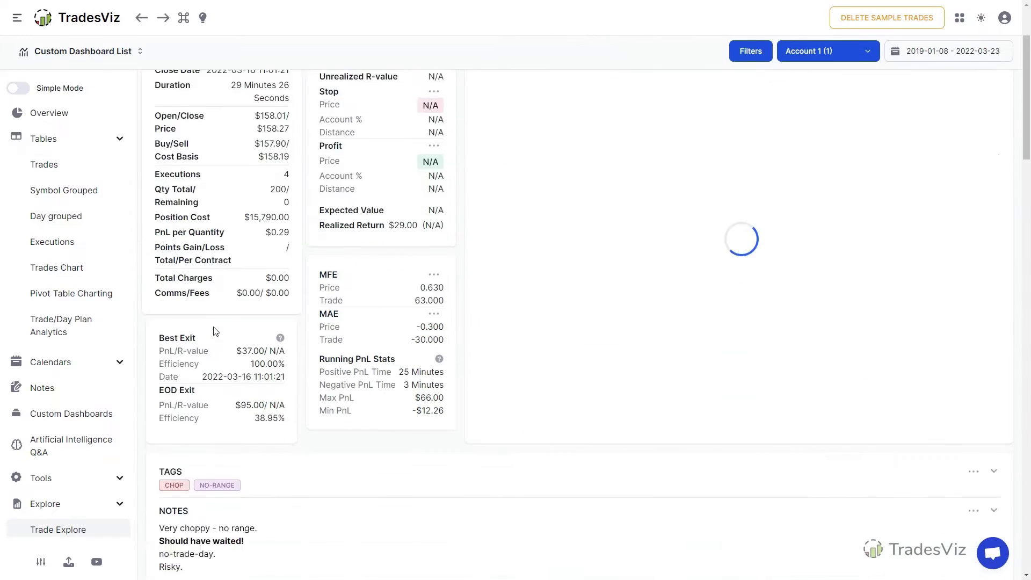
scroll(217, 325, "down", 9)
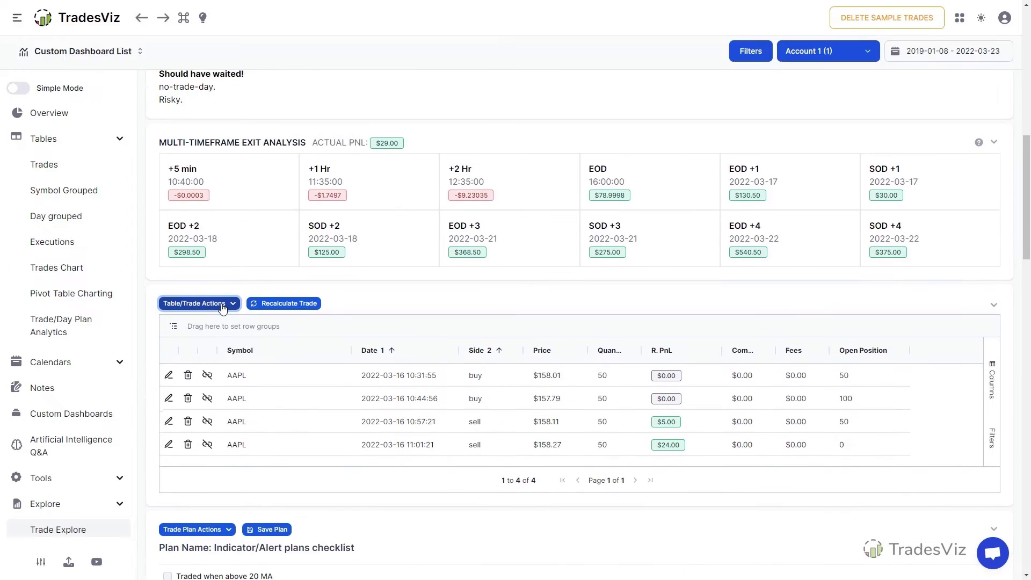
left_click(221, 303)
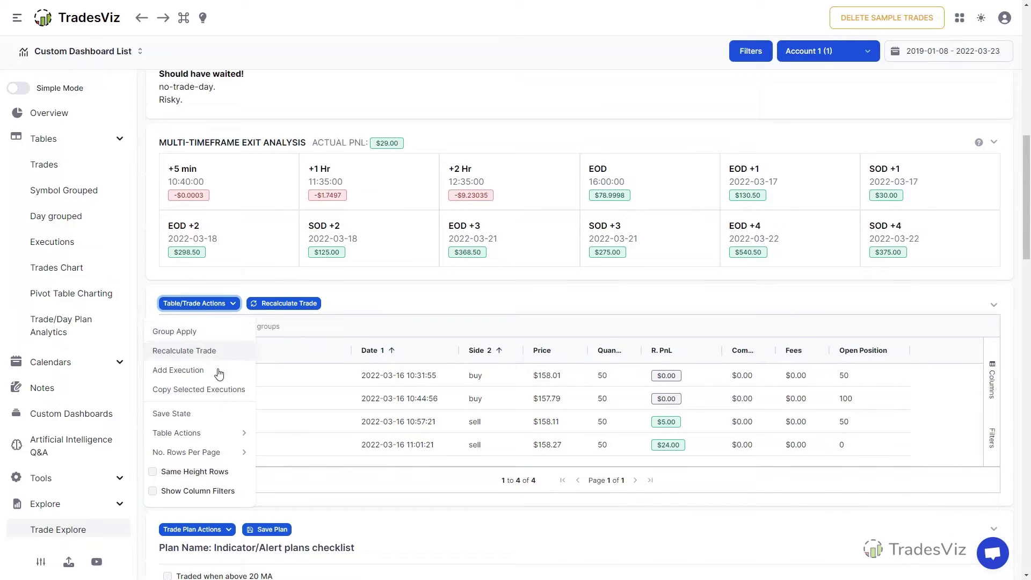
left_click(219, 433)
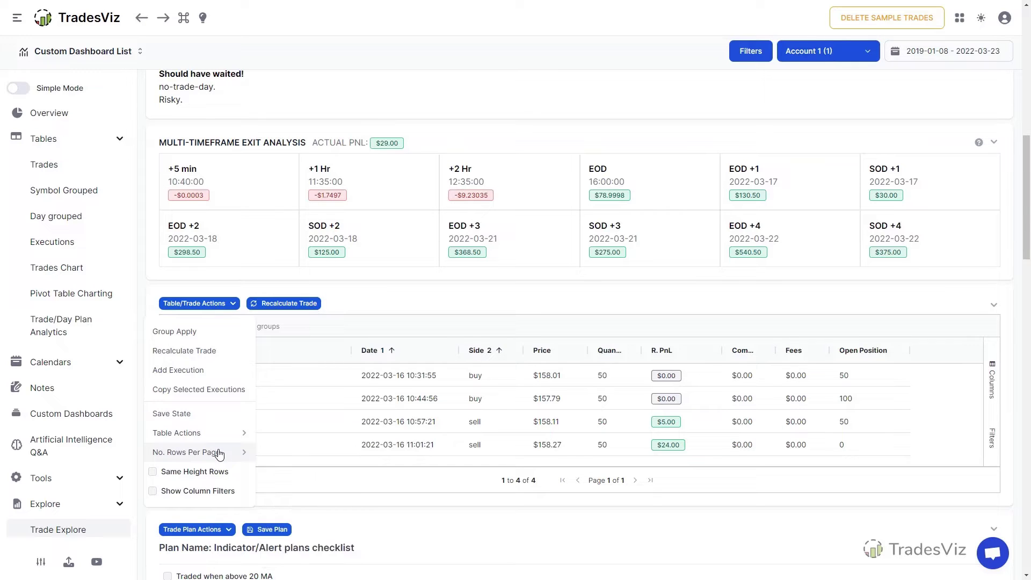
left_click(373, 307)
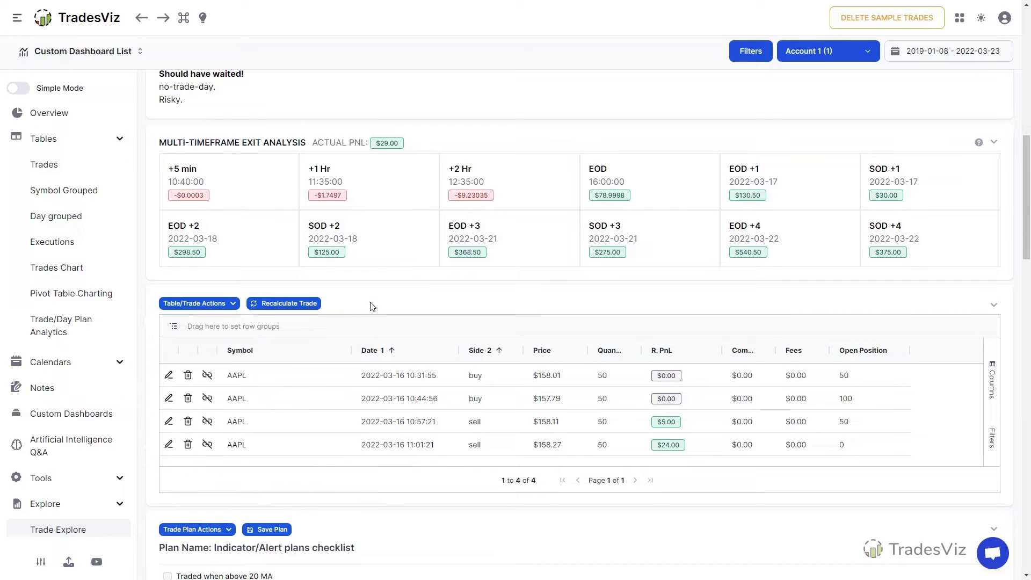
scroll(336, 292, "up", 10)
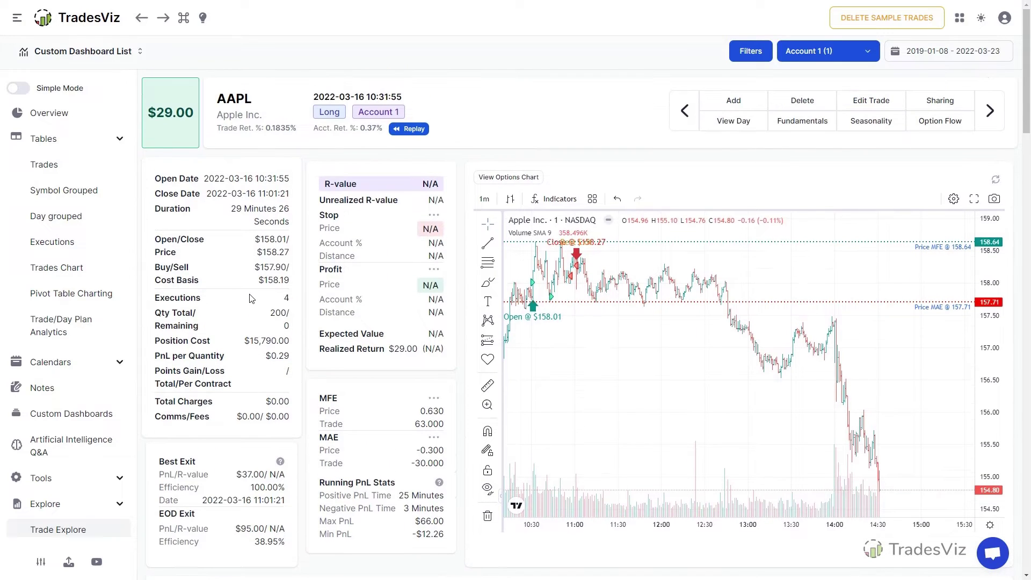
left_click(59, 169)
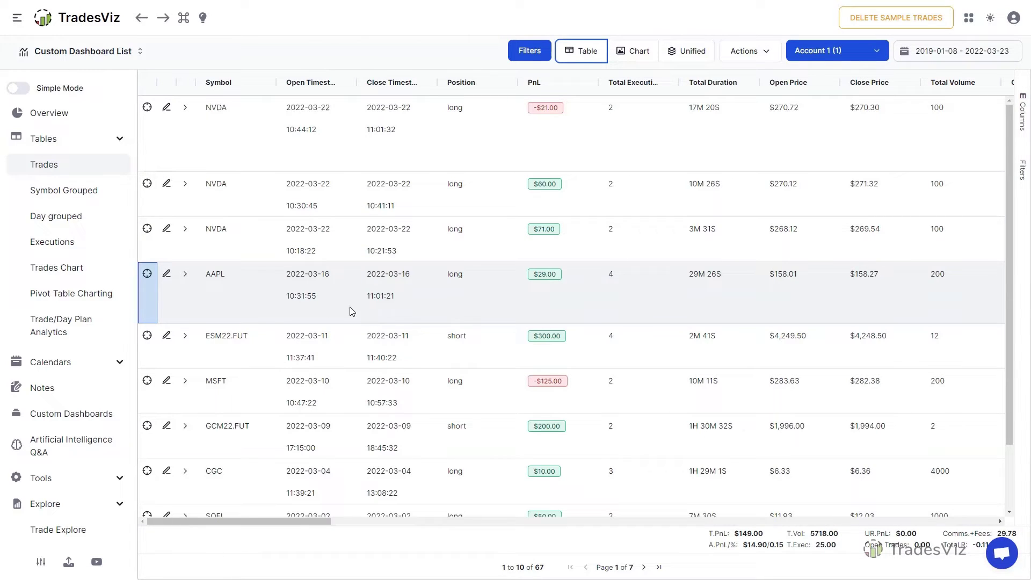
left_click(185, 229)
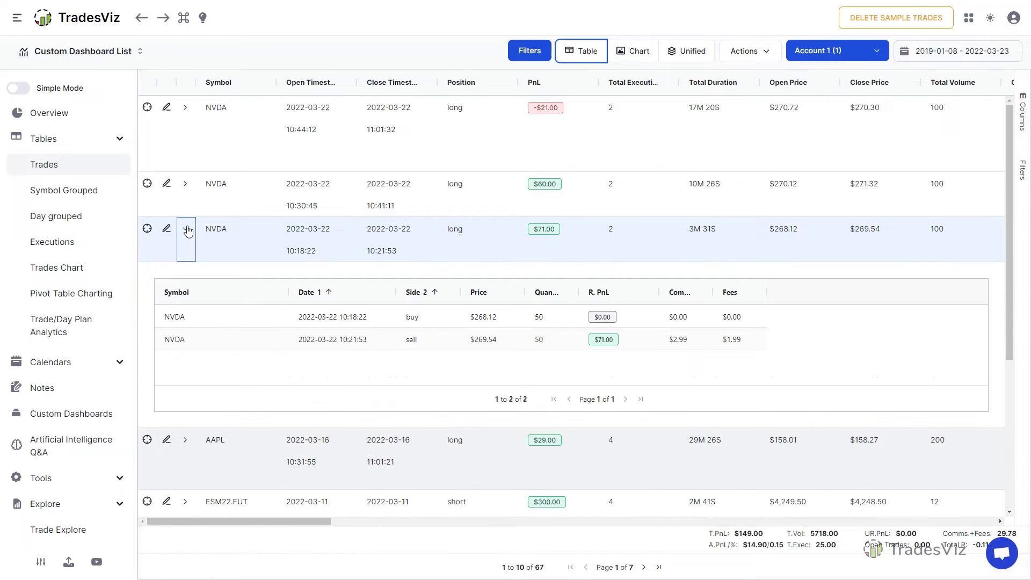
left_click(186, 184)
left_click(187, 116)
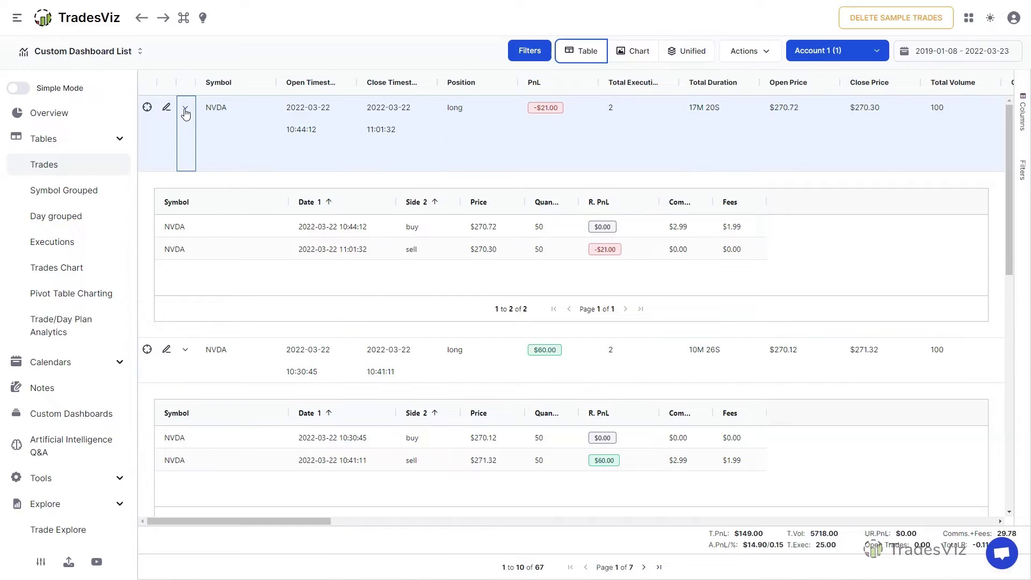
left_click(185, 108)
left_click(186, 186)
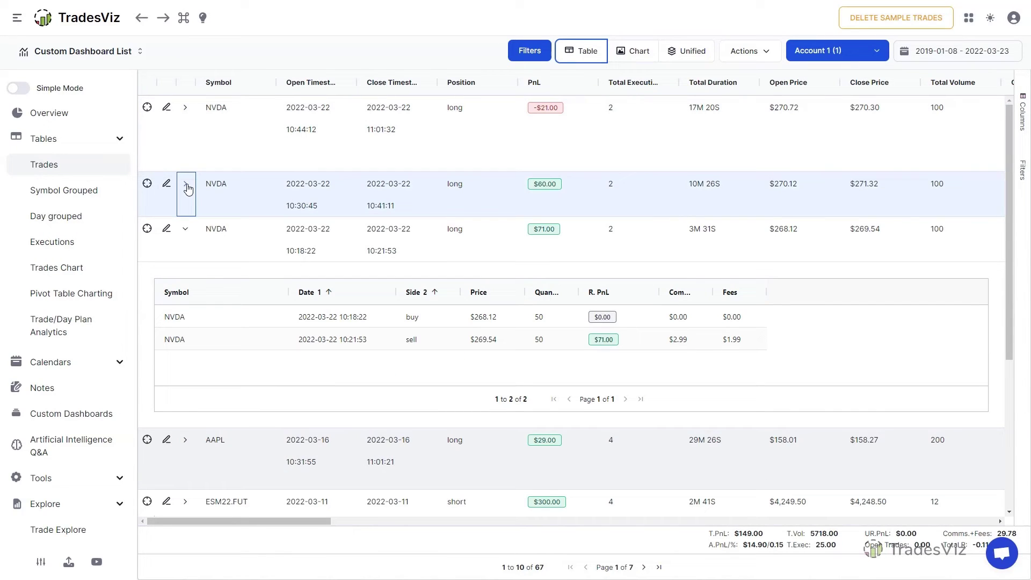
left_click(185, 228)
left_click(261, 254)
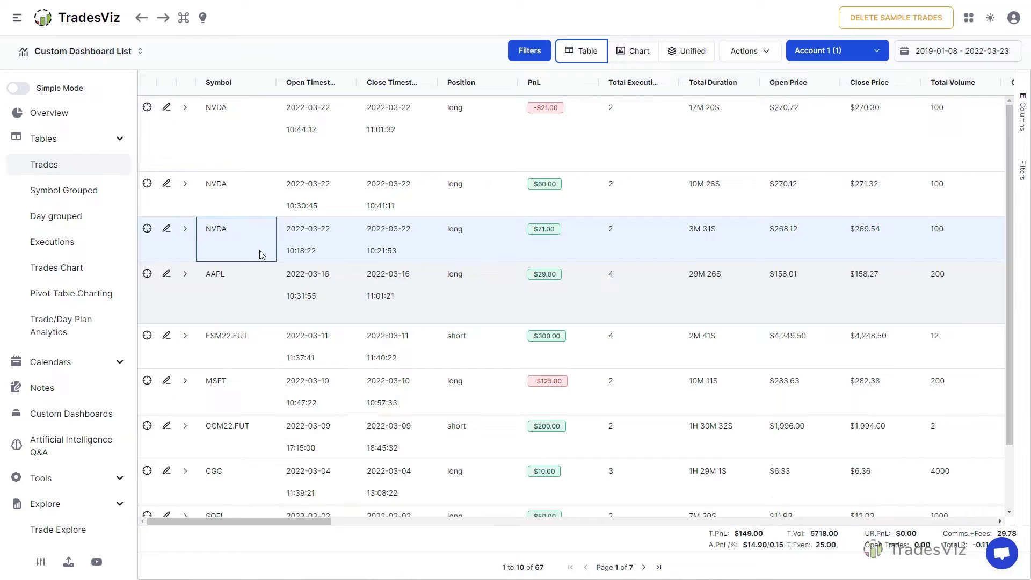
- Select the 10:18 and 10:30 NVDA trades and merge them with Merge Trades
left_click(255, 209, "shift")
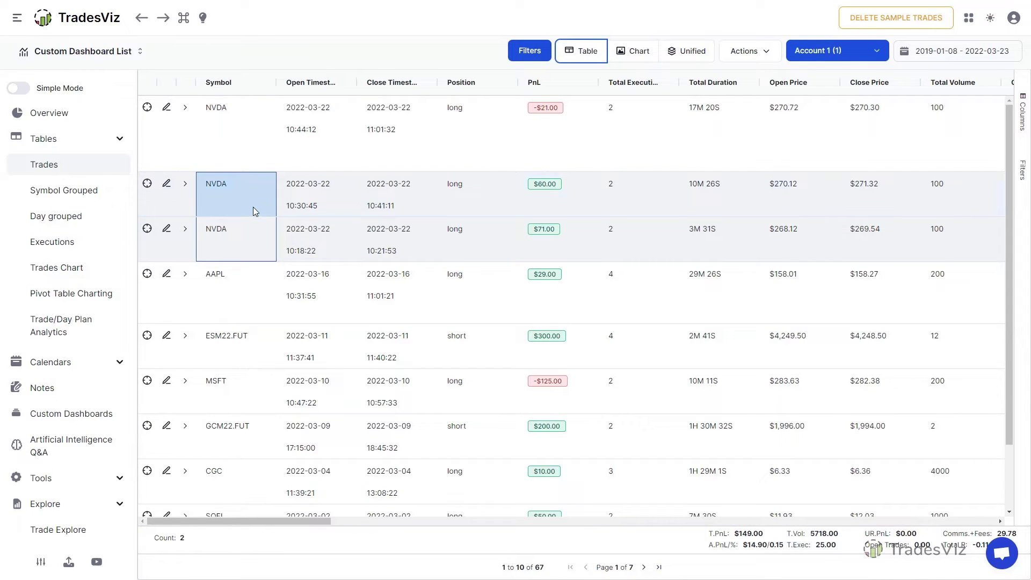
left_click(431, 198, "shift")
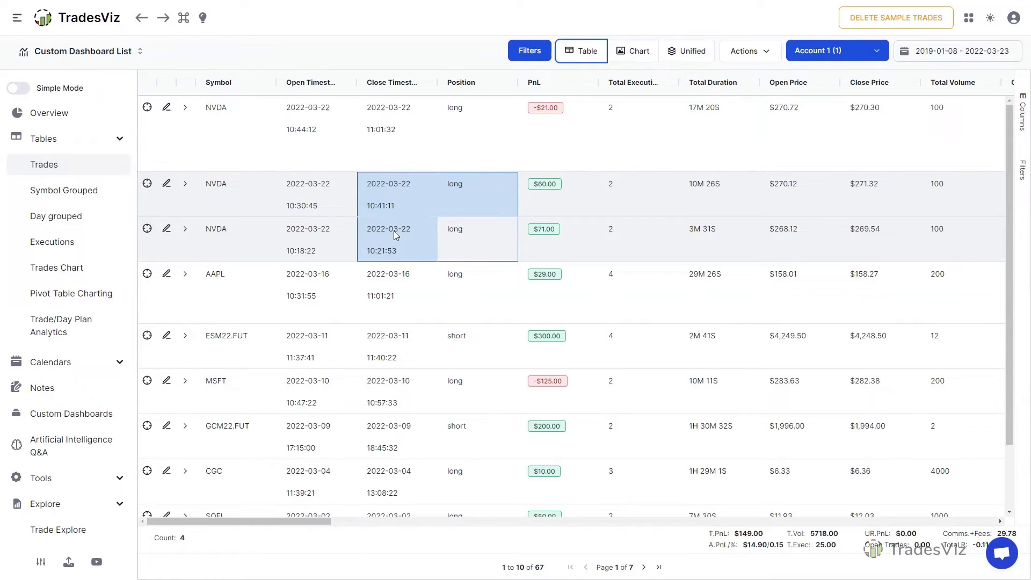
left_click(269, 198)
left_click(268, 247, "shift")
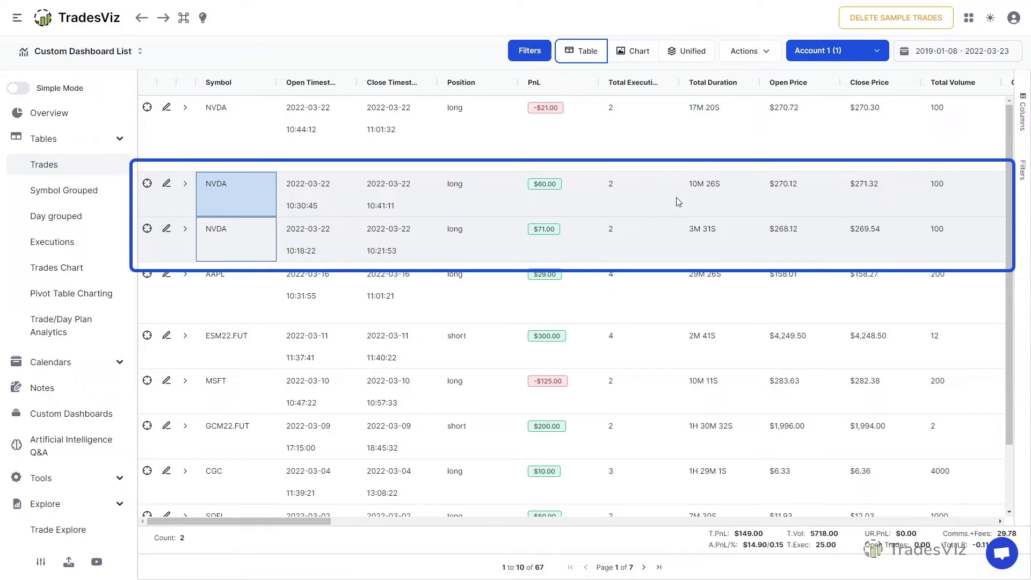
left_click(752, 52)
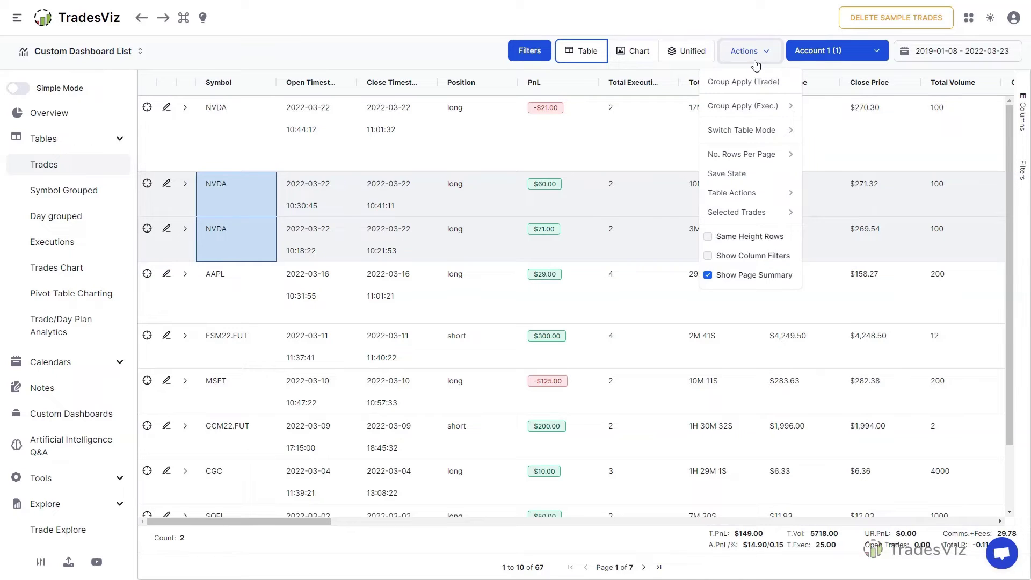
mouse_move(773, 213)
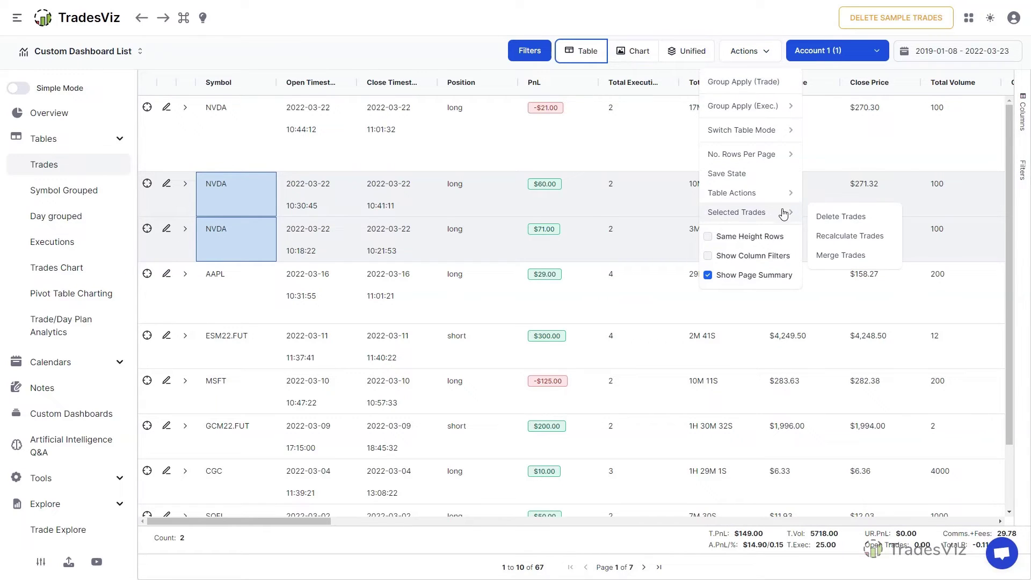
left_click(840, 255)
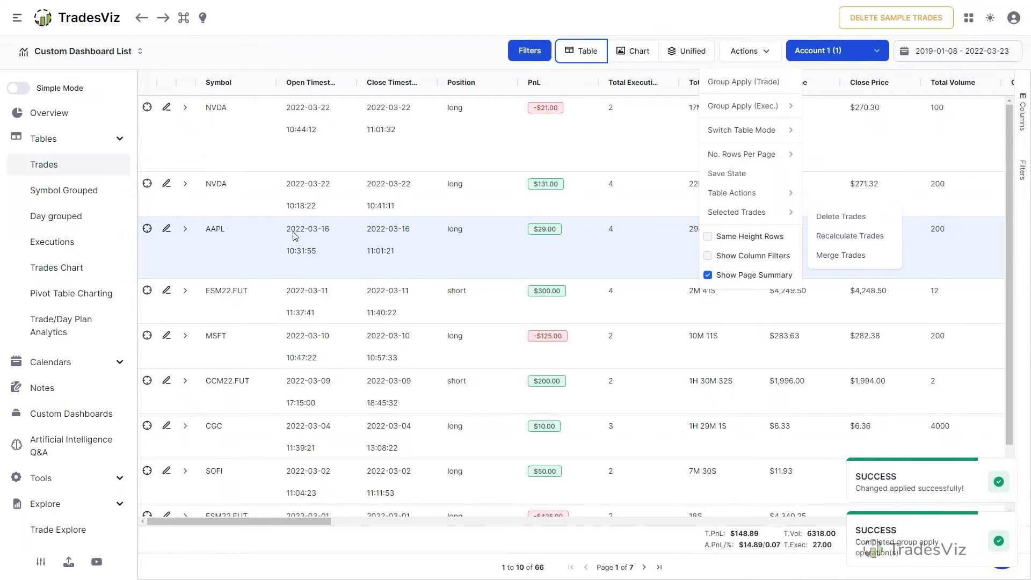
left_click(244, 204)
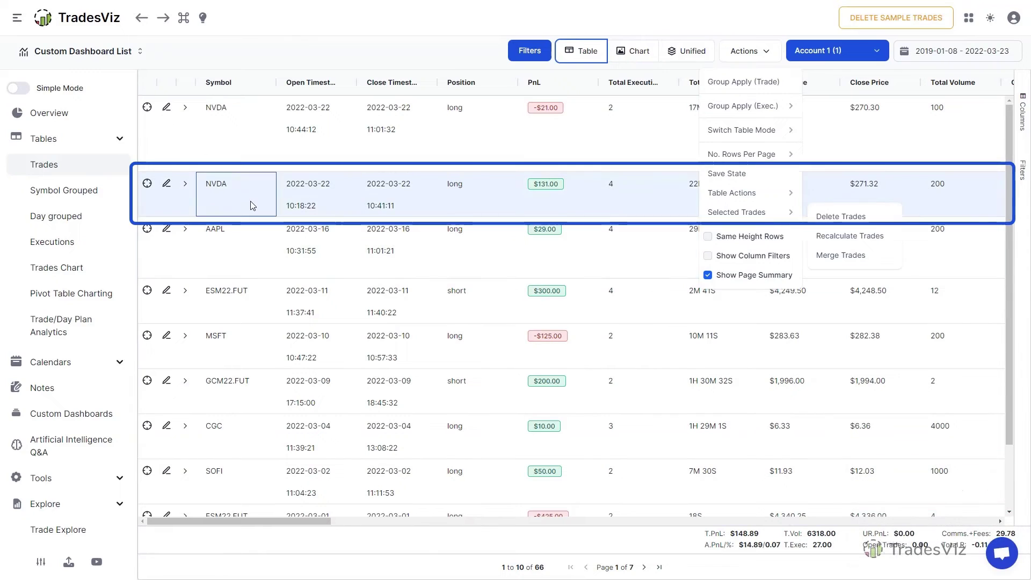
- Check the merged NVDA trade's four executions, then go back to the Trades table
left_click(187, 185)
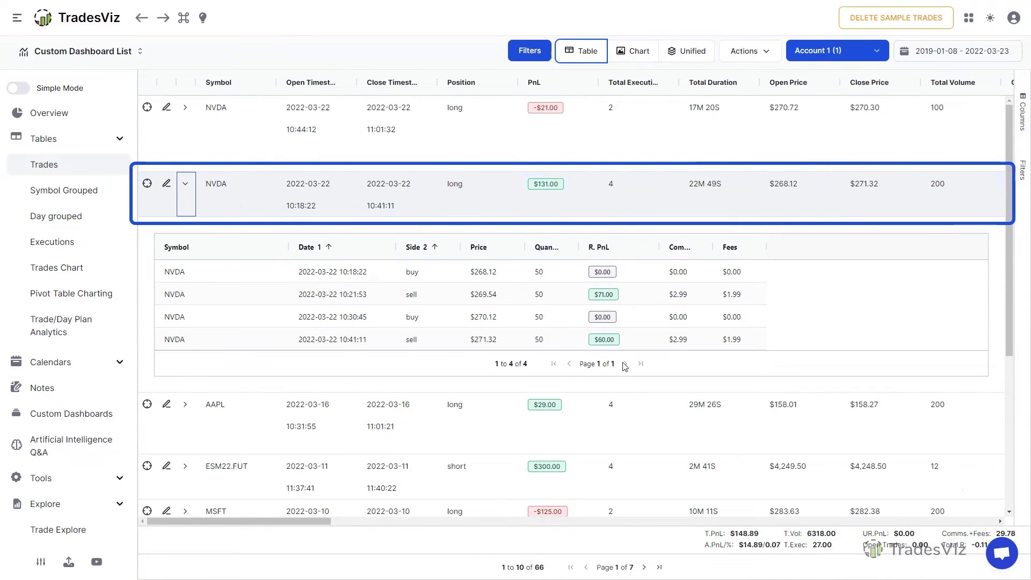
left_click(185, 189)
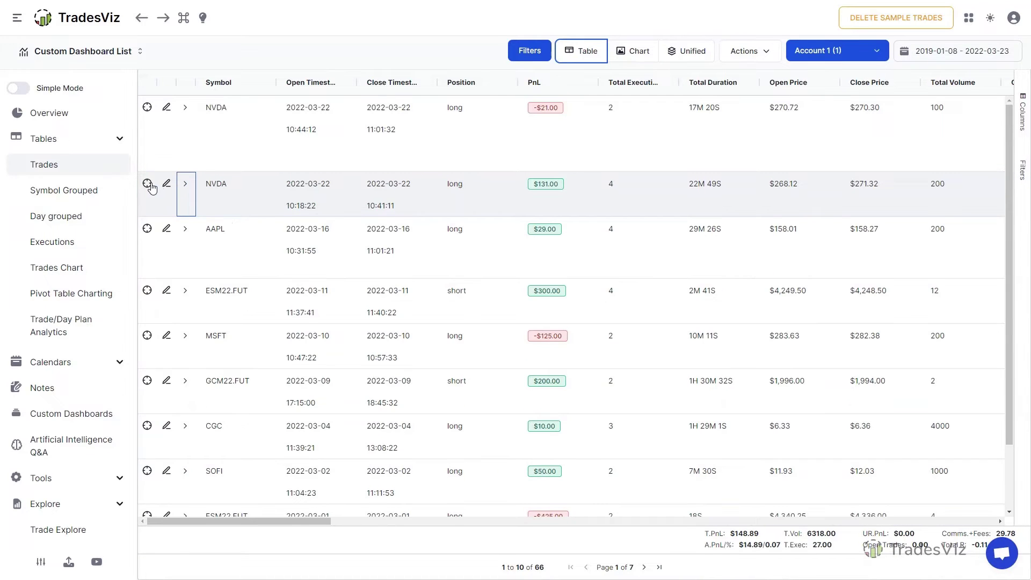
left_click(149, 184)
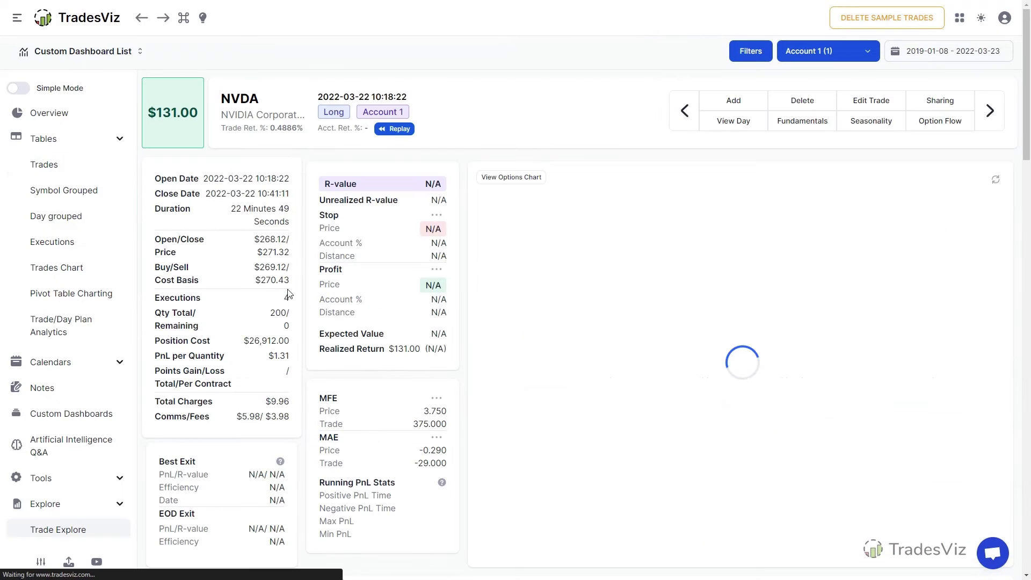
scroll(271, 283, "down", 8)
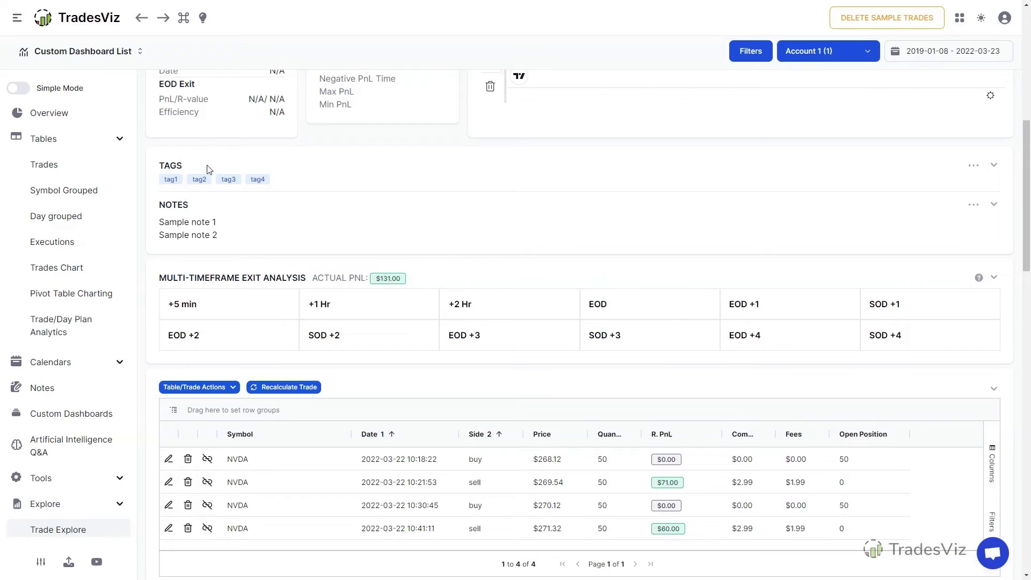
left_click(75, 170)
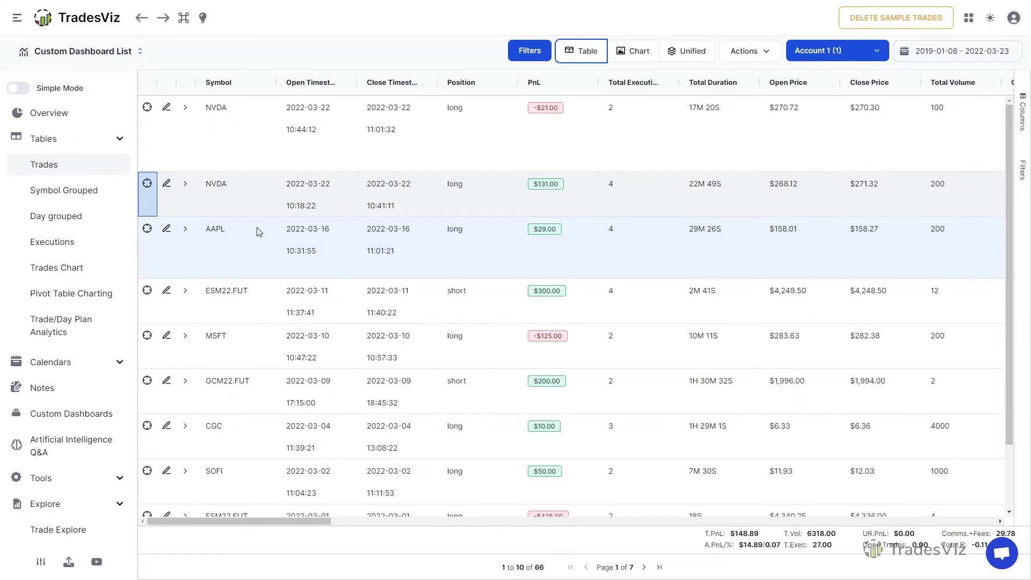
- Move the 11:01:32 NVDA sell execution into the 10:18:22 trade via Move Executions to Selected Trade
left_click(185, 184)
left_click(185, 112)
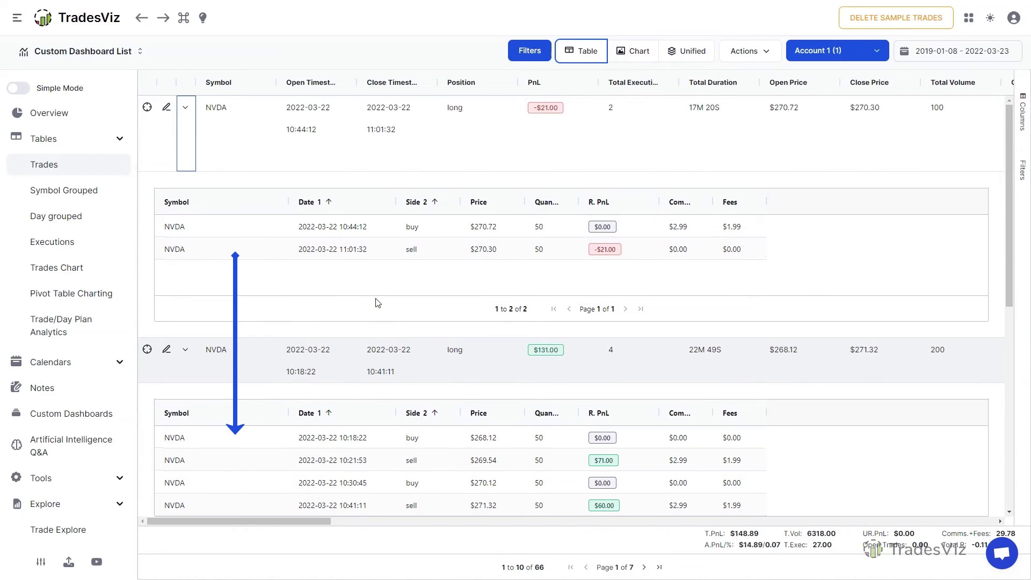
left_click(237, 247)
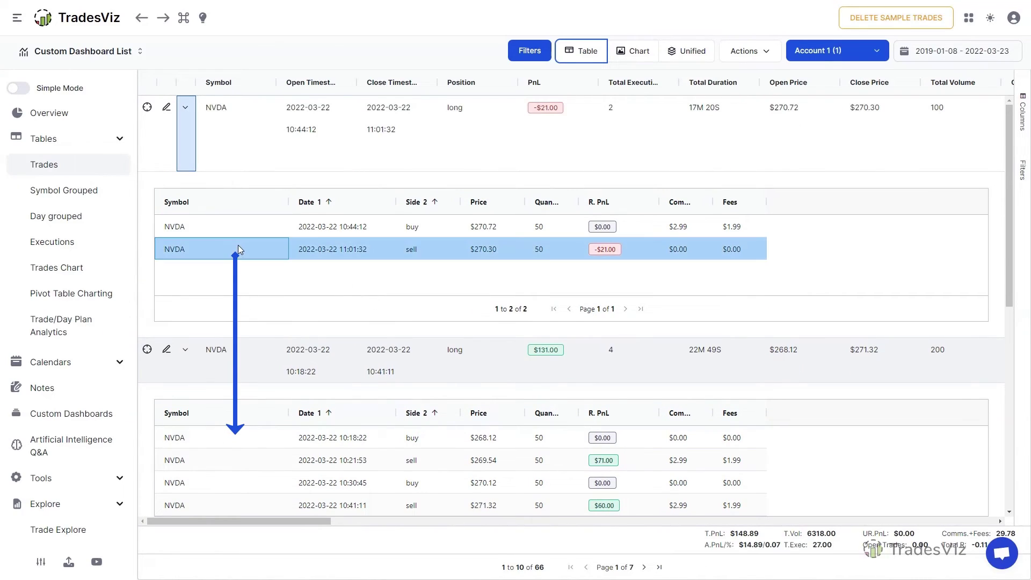
left_click(261, 363)
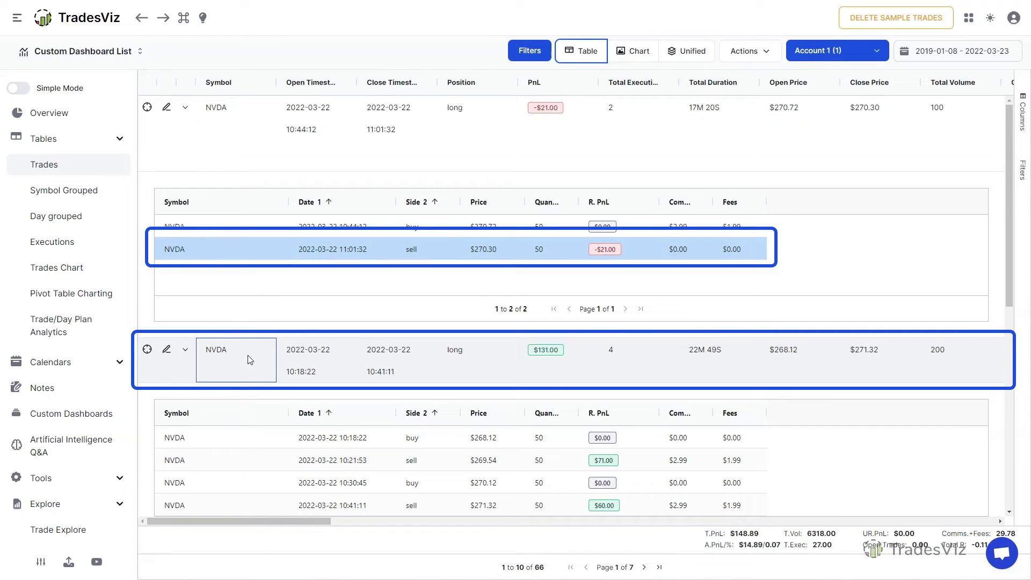
left_click_drag(706, 359, 253, 363)
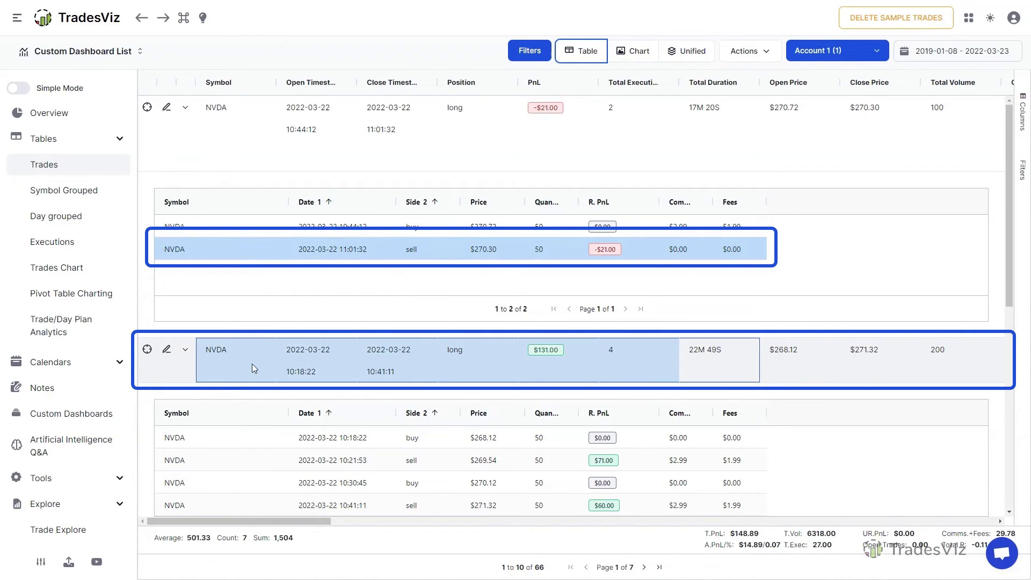
left_click(250, 248)
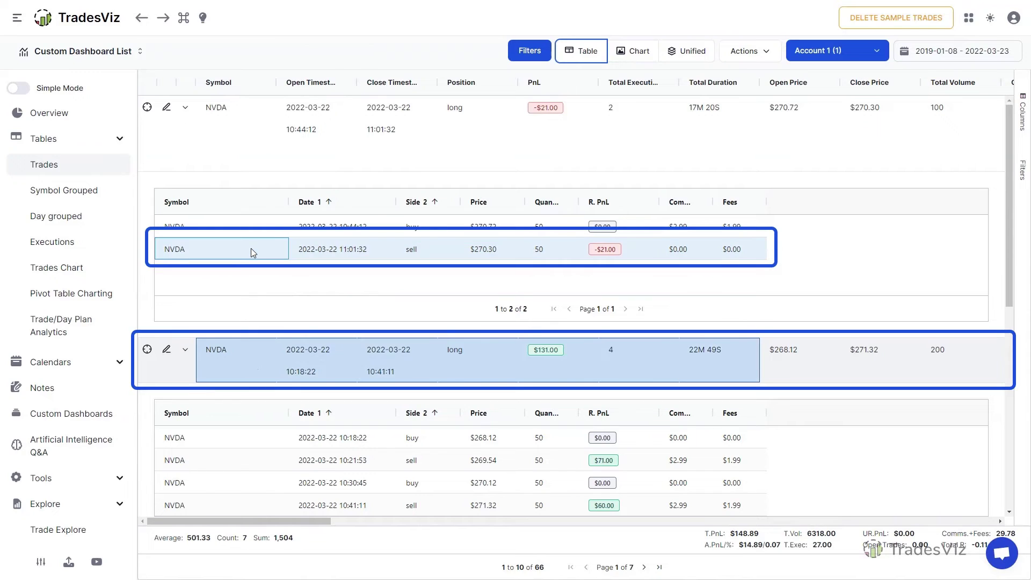
left_click(304, 253)
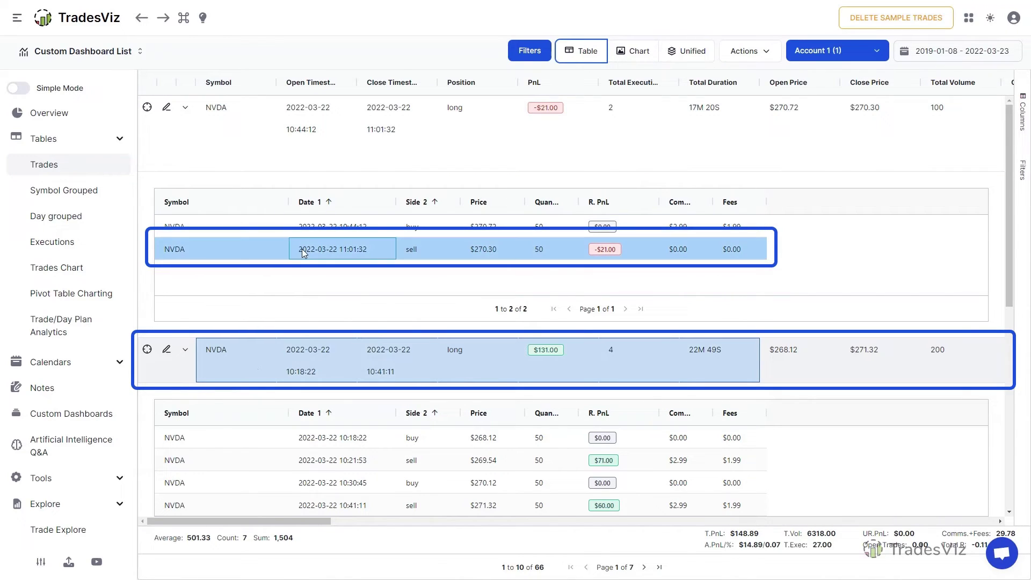
left_click(746, 51)
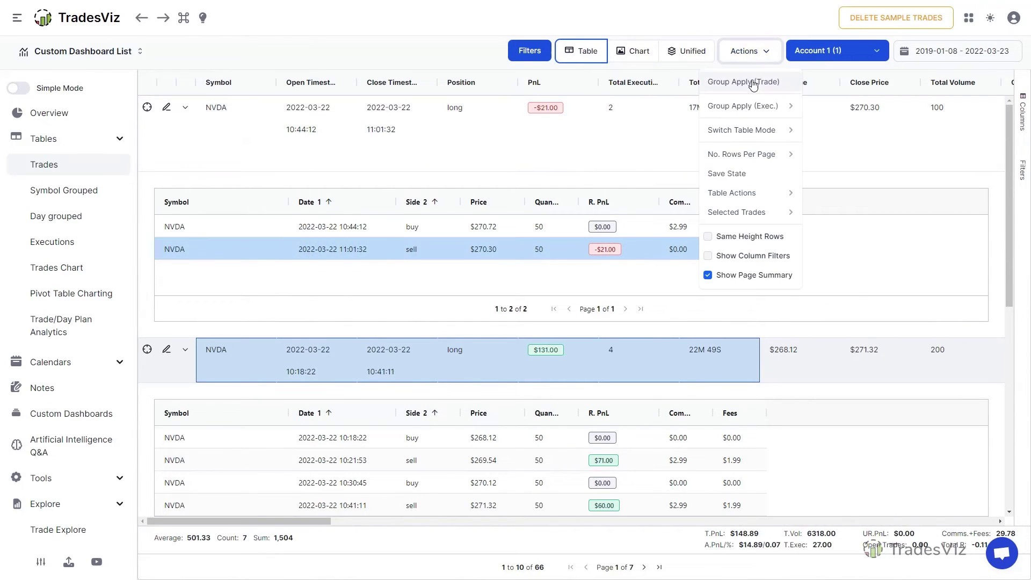
left_click(752, 107)
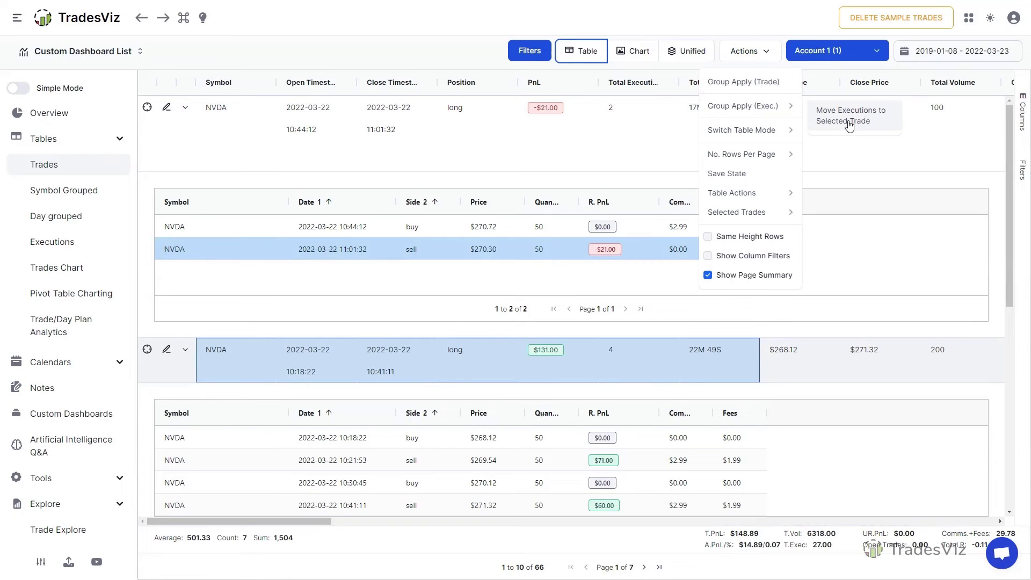
left_click(848, 122)
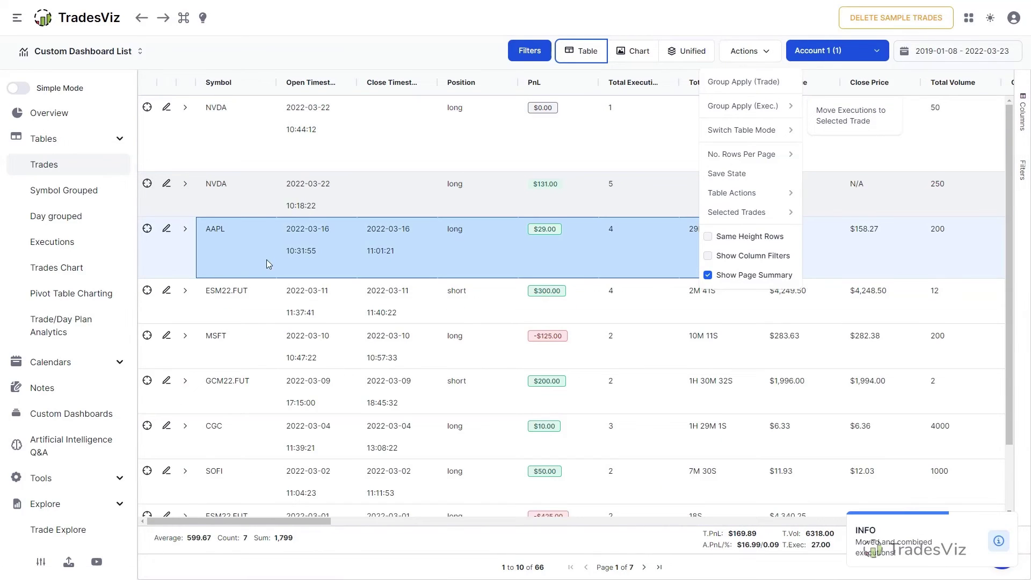
left_click(185, 184)
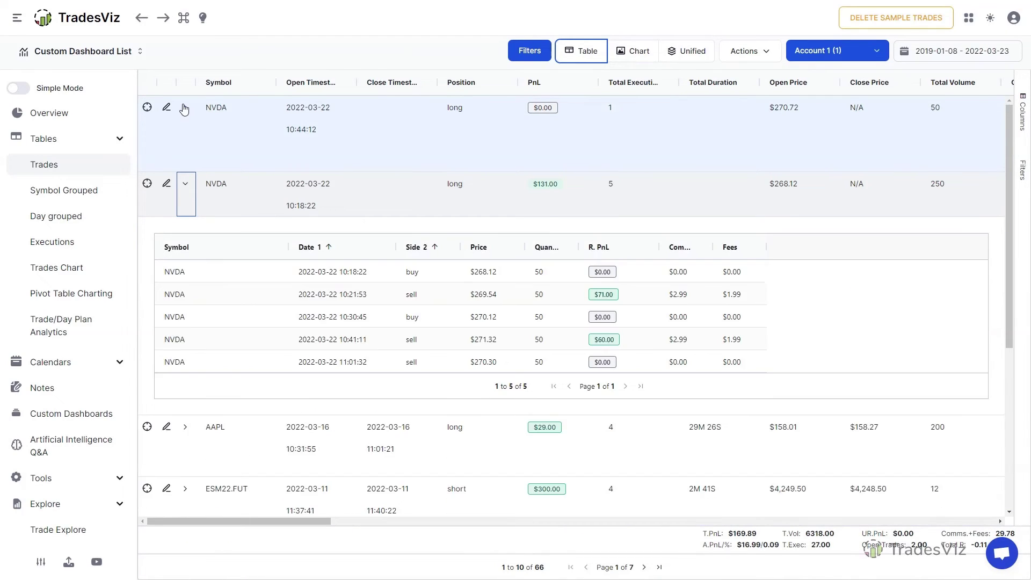
- Open the 10:18:22 NVDA trade's detail page and scroll to its executions
left_click(185, 108)
scroll(245, 247, "down", 1)
scroll(214, 273, "up", 1)
scroll(141, 299, "down", 1)
left_click(146, 296)
scroll(159, 296, "down", 10)
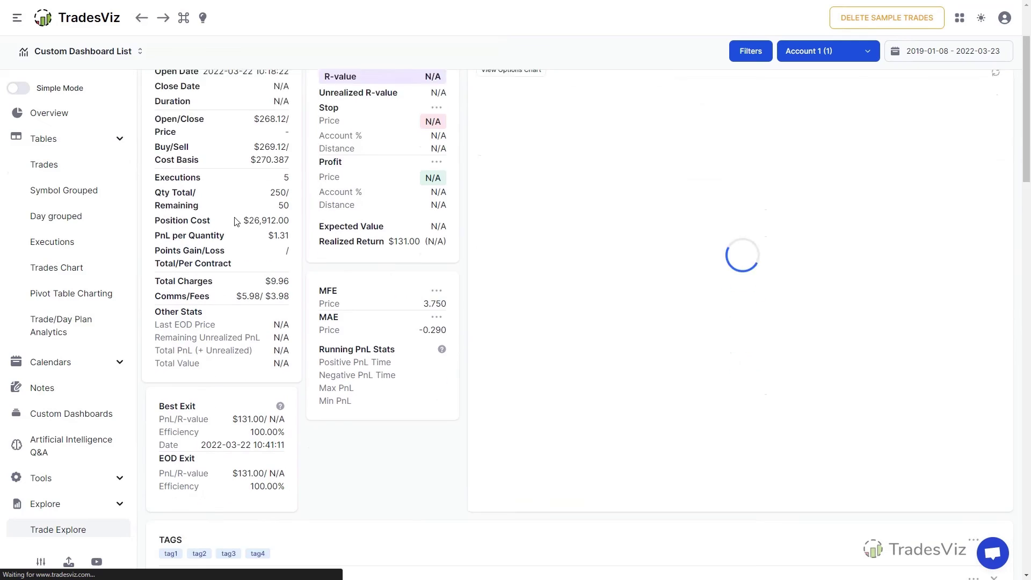
scroll(240, 204, "down", 1)
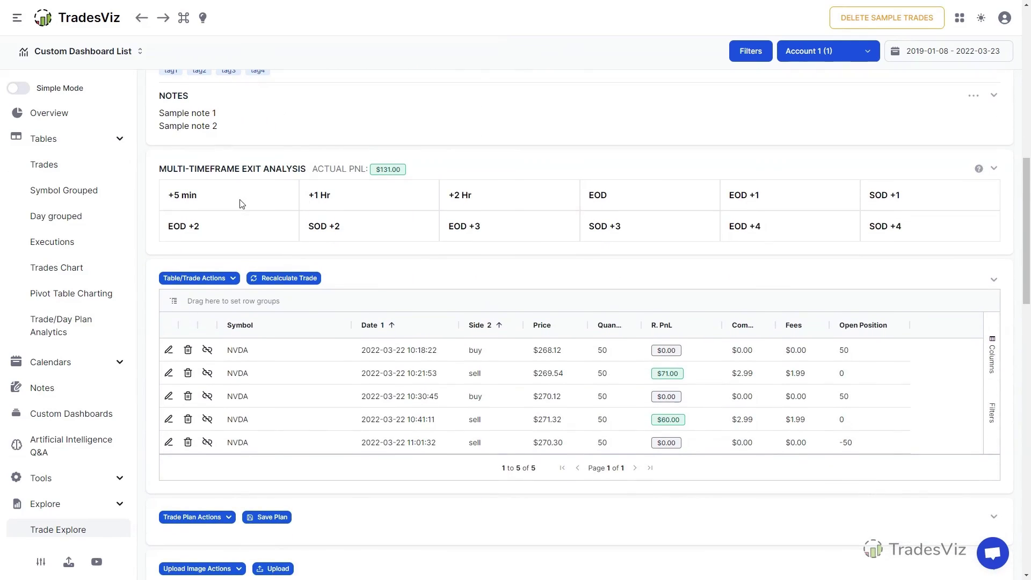
- Split the 10:18:22 buy and 10:21:53 sell into their own trade with Split & Merge Executions
left_click_drag(345, 358, 334, 378)
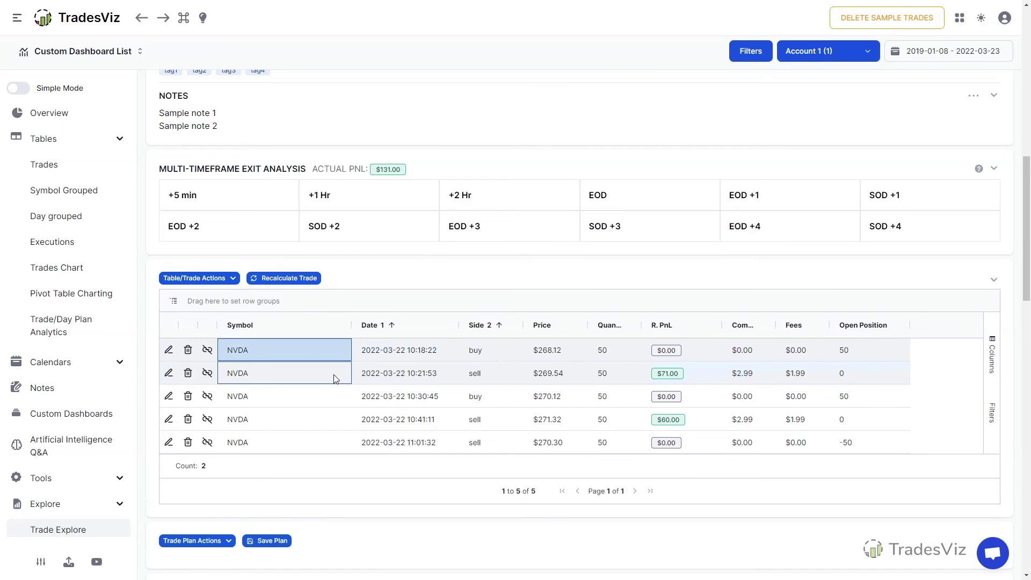
left_click(221, 279)
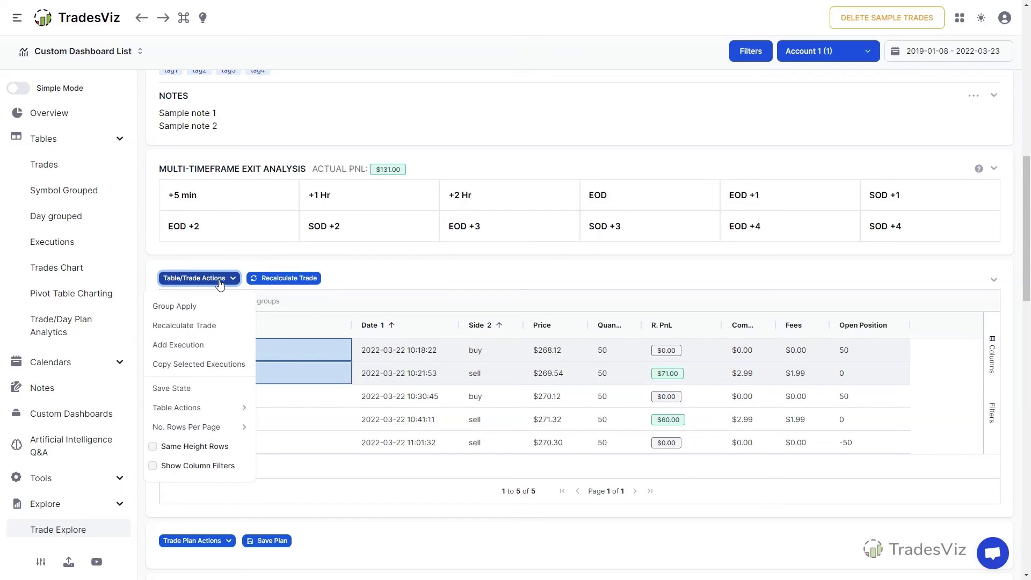
left_click(198, 307)
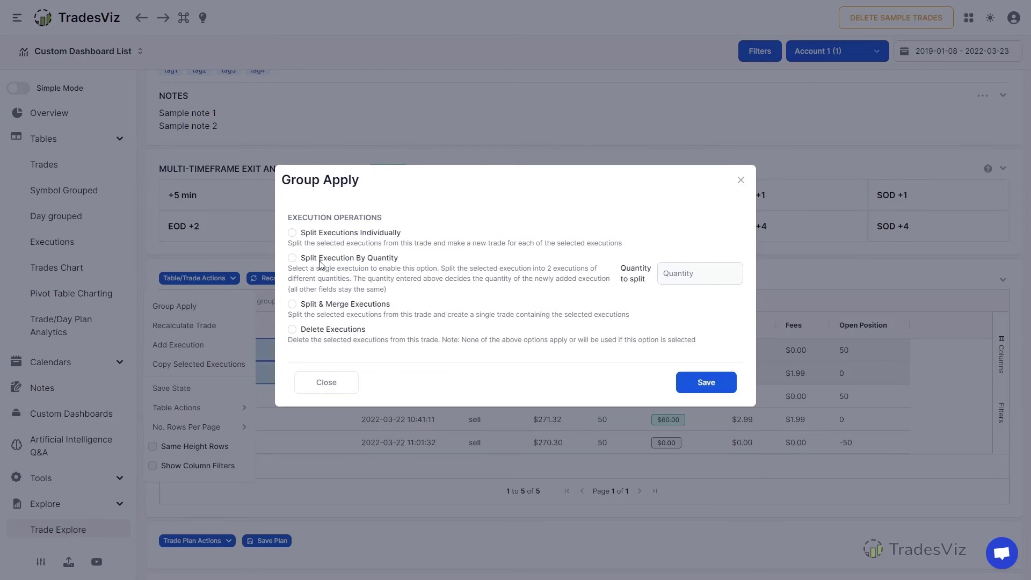
left_click(317, 306)
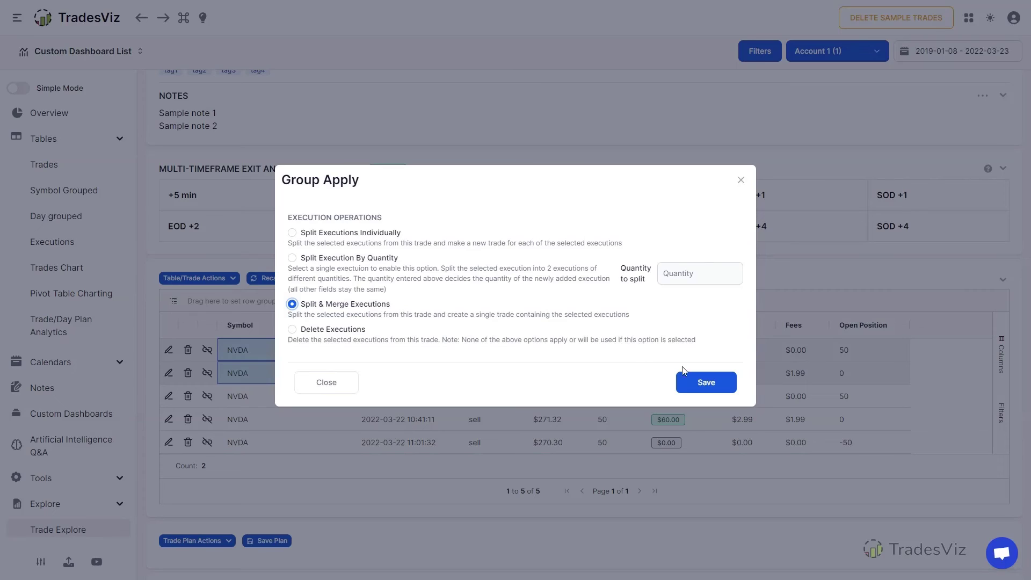
left_click(707, 384)
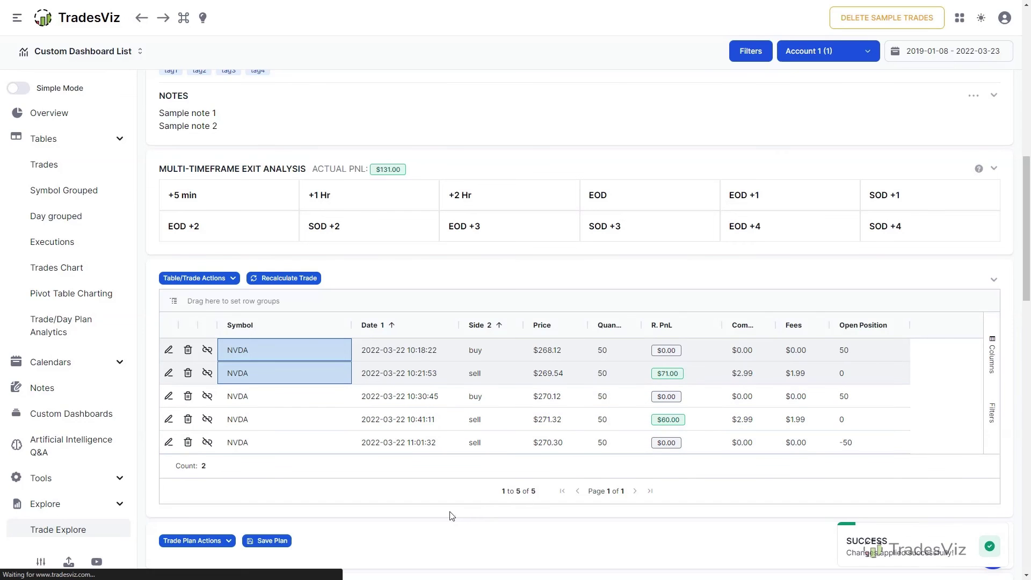
left_click(63, 171)
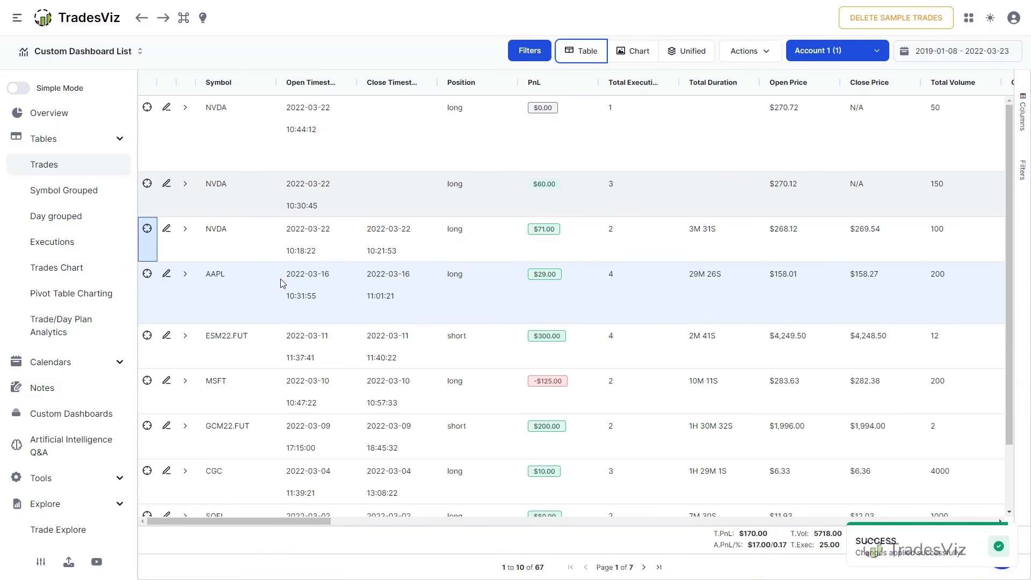
- Unlink the 11:01:32 sell from the 10:30:45 NVDA trade into its own trade
left_click(185, 229)
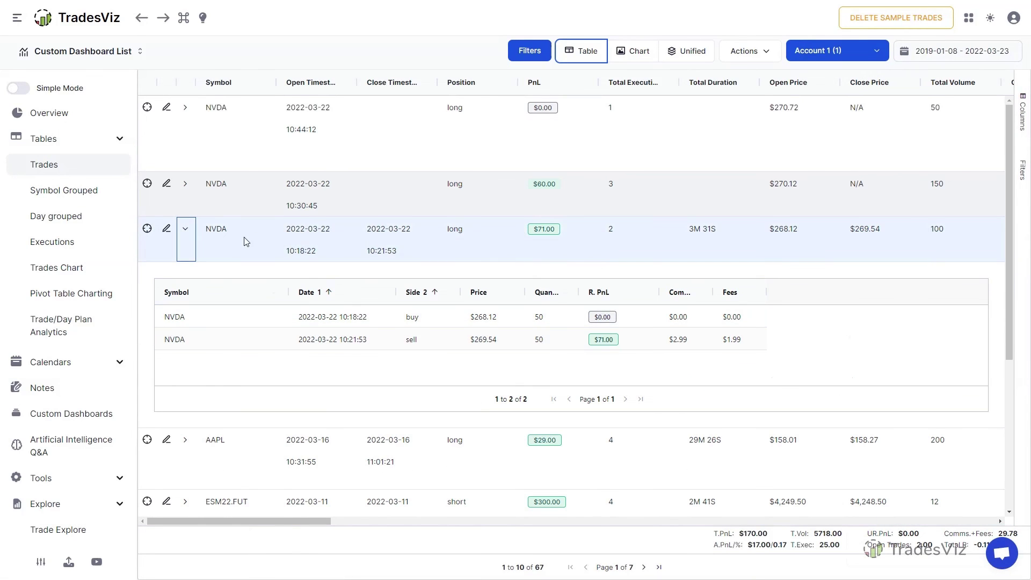
left_click(147, 183)
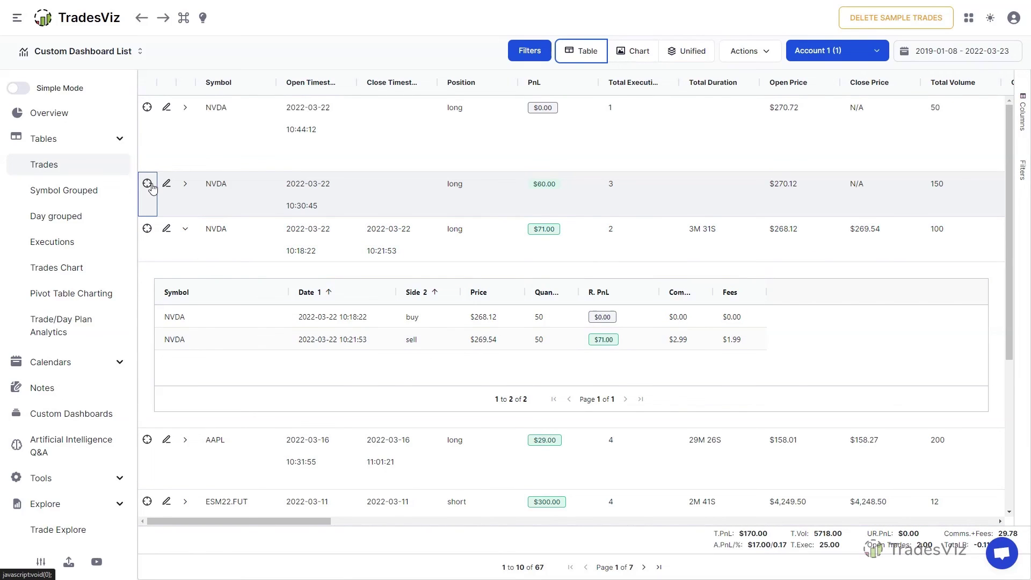
scroll(186, 320, "down", 8)
scroll(186, 320, "down", 2)
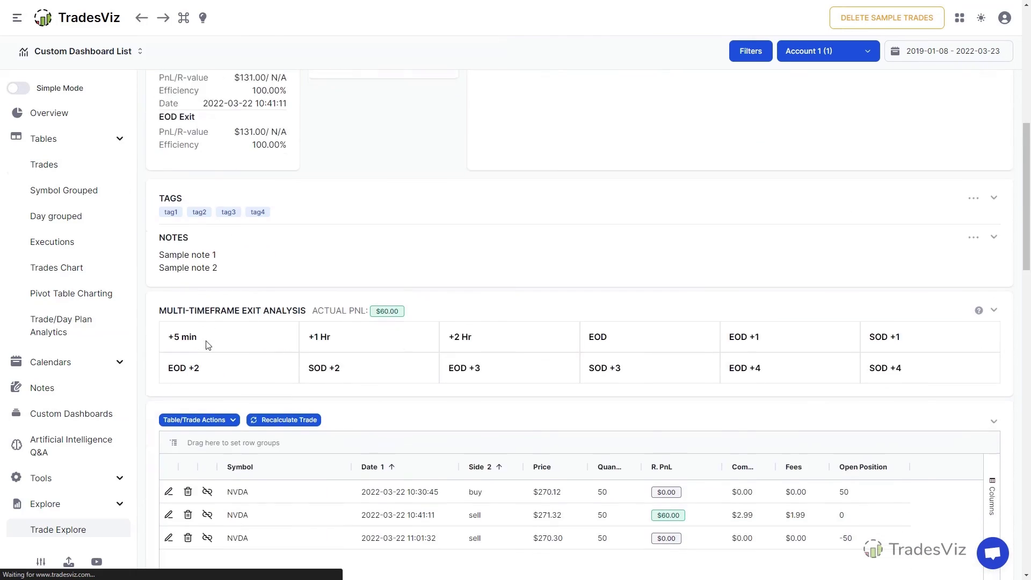
left_click(204, 452)
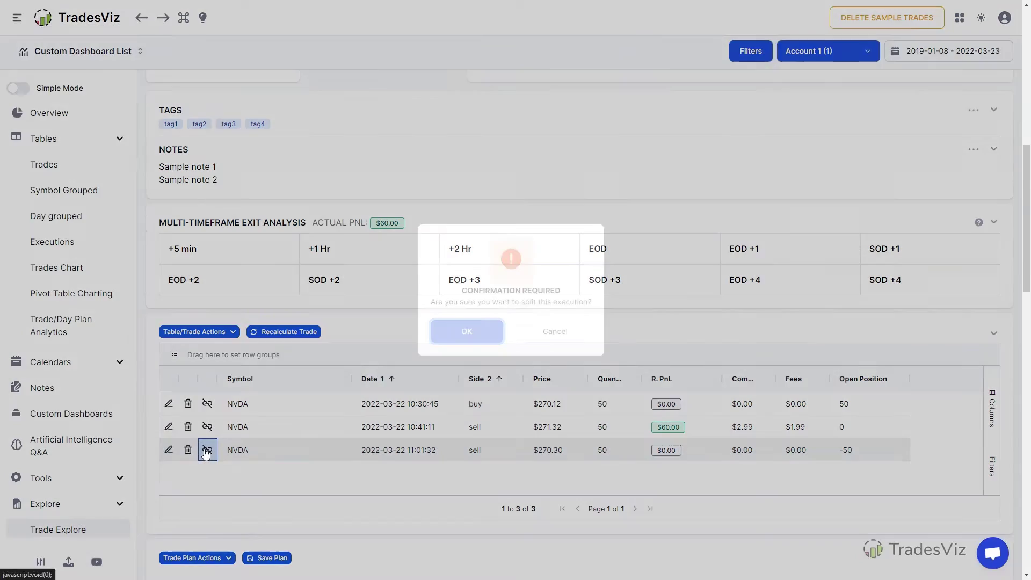
left_click(456, 337)
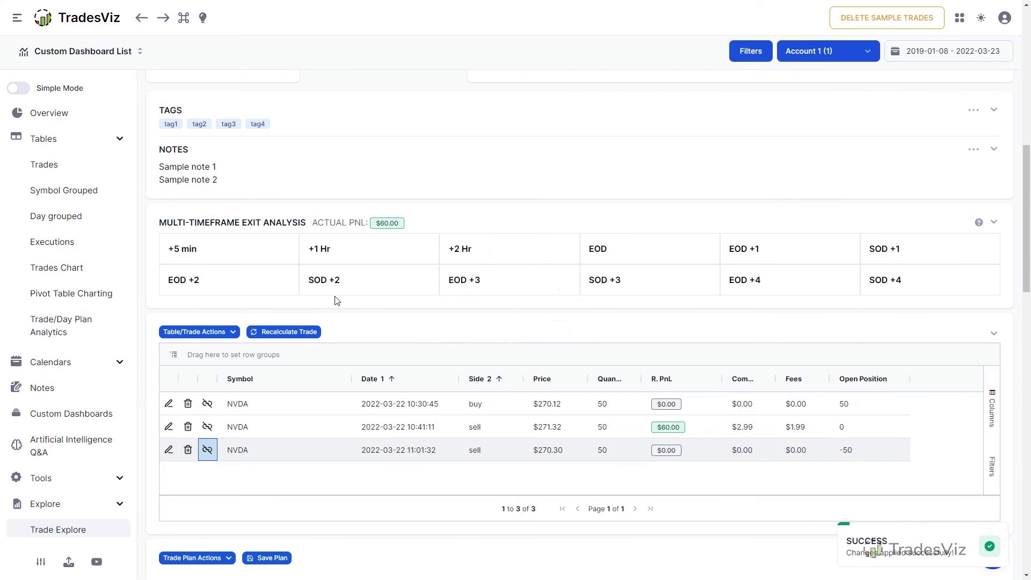
left_click(57, 167)
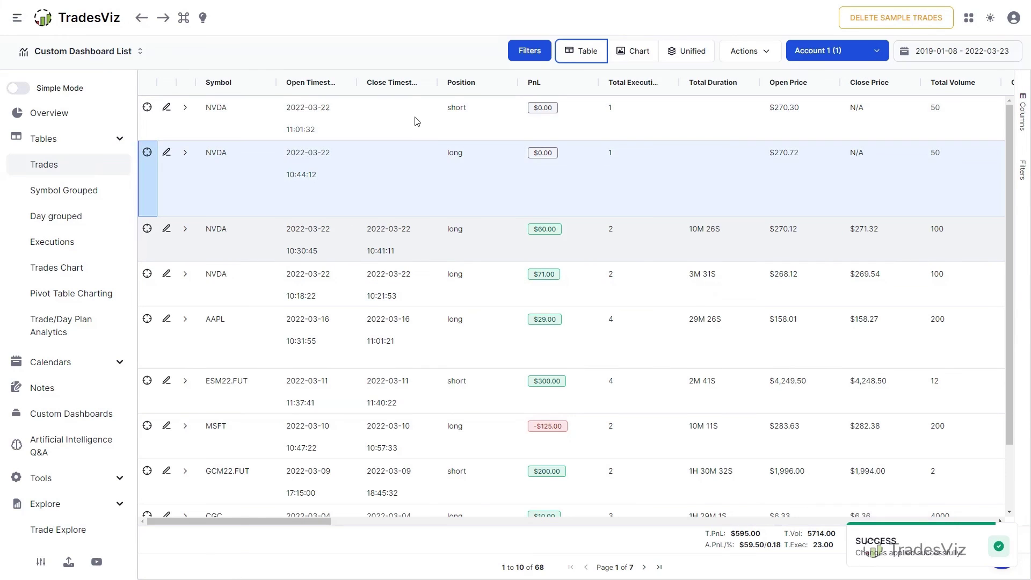
- Check the executions of the 10:44:12 trade and the new 11:01:32 short trade
left_click(186, 155)
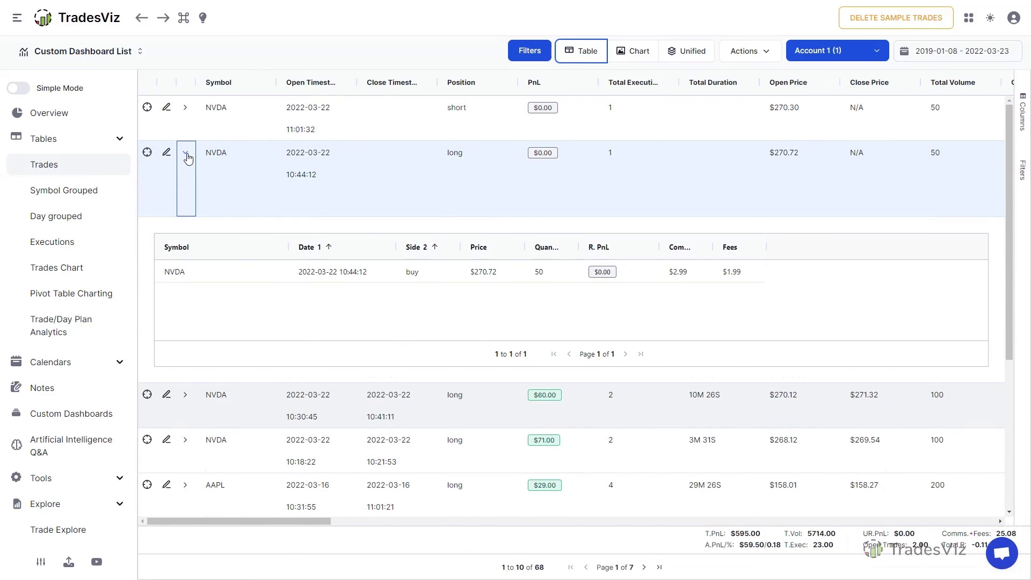
left_click(186, 156)
left_click(185, 112)
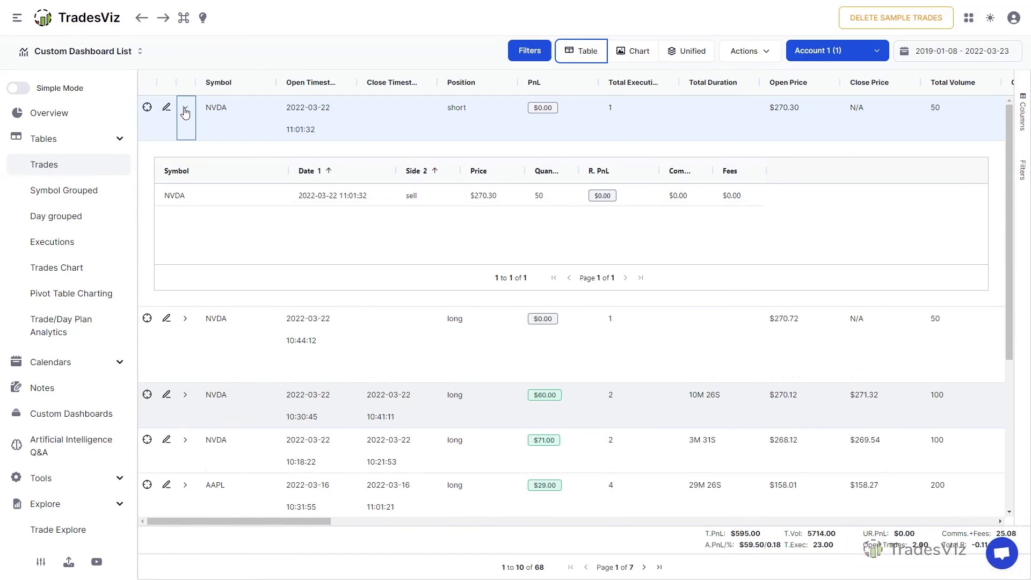
left_click(185, 111)
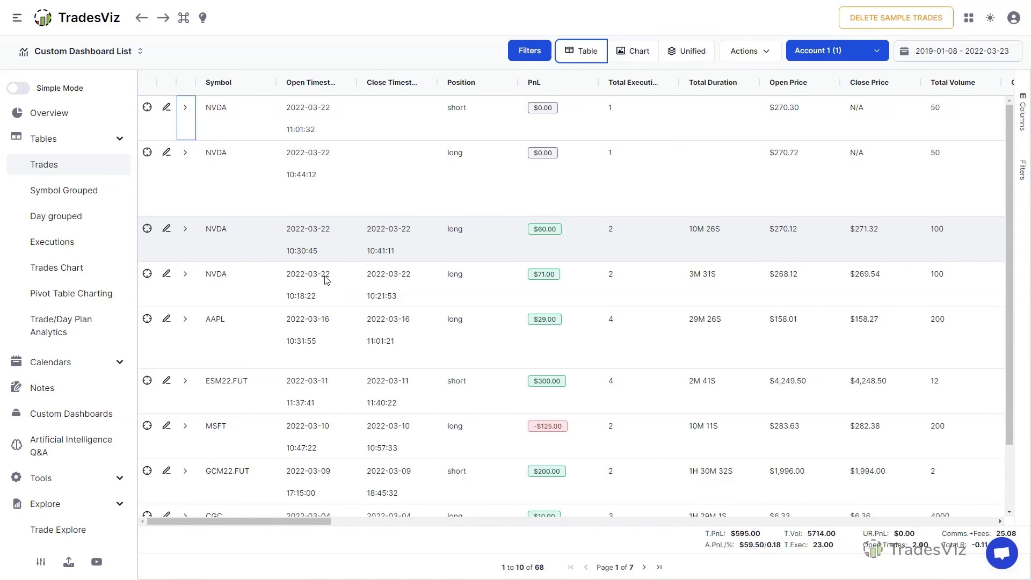